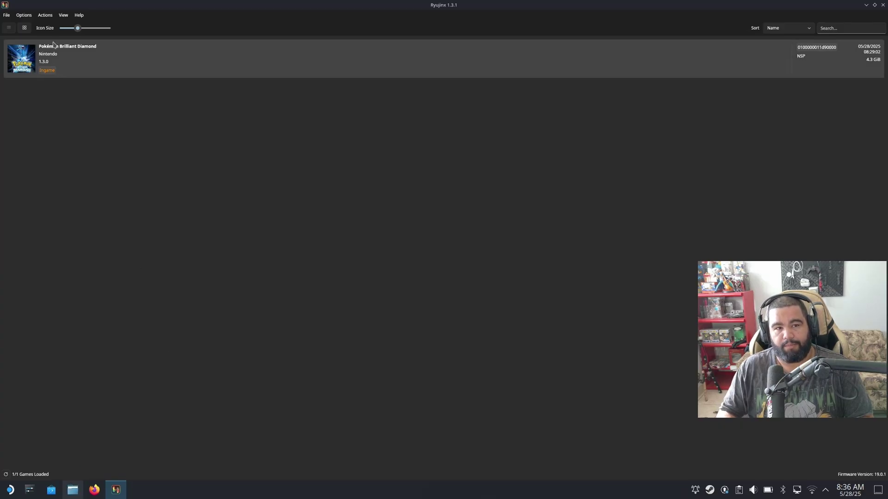
# Install the firmware from the Firmware.19.0.1.zip archive in Downloads, accepting replacement of the current system version
pyautogui.click(44, 17)
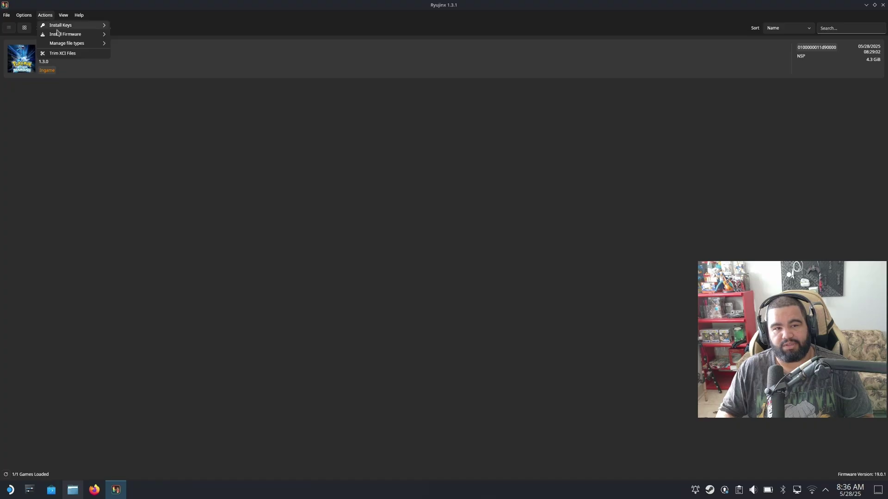
pyautogui.moveTo(99, 28)
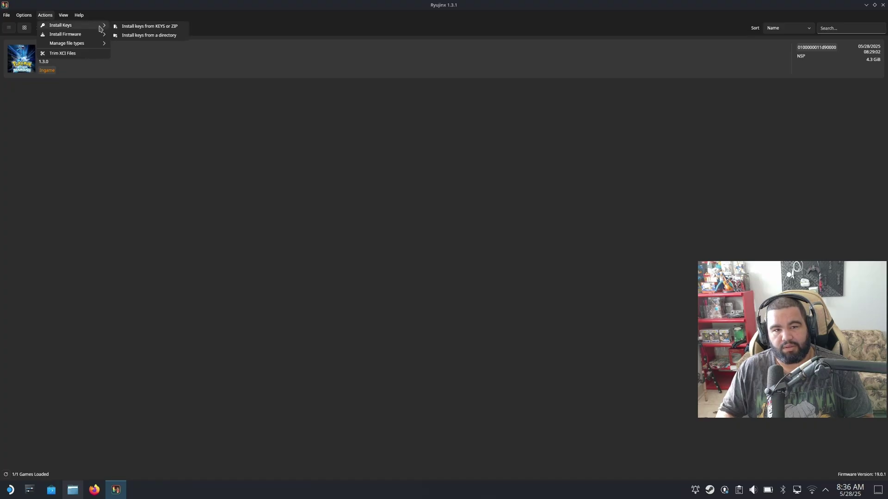
pyautogui.click(137, 29)
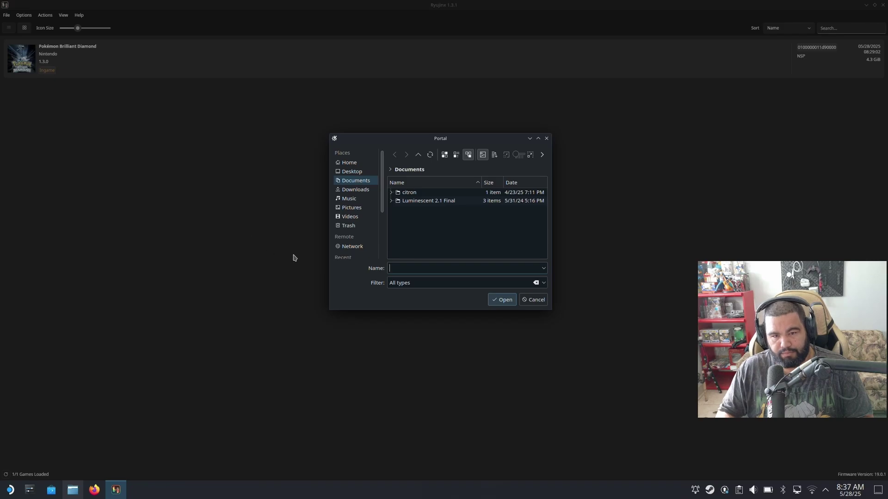
pyautogui.click(353, 192)
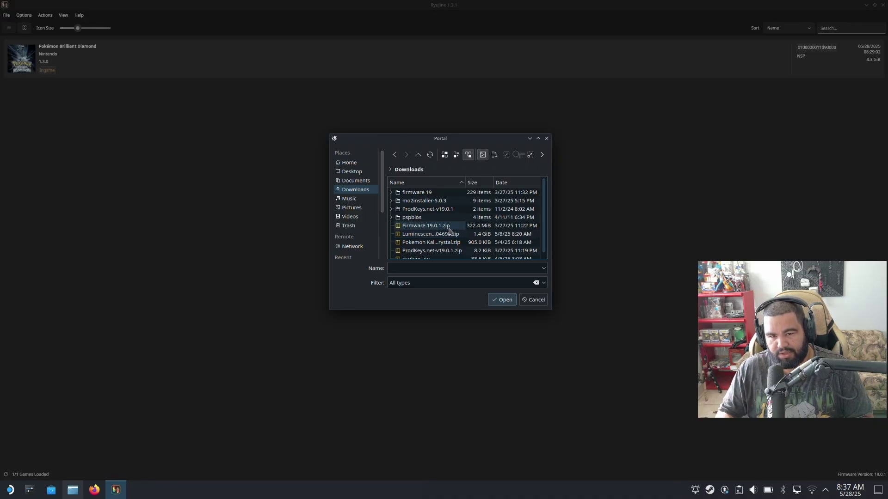
pyautogui.click(420, 228)
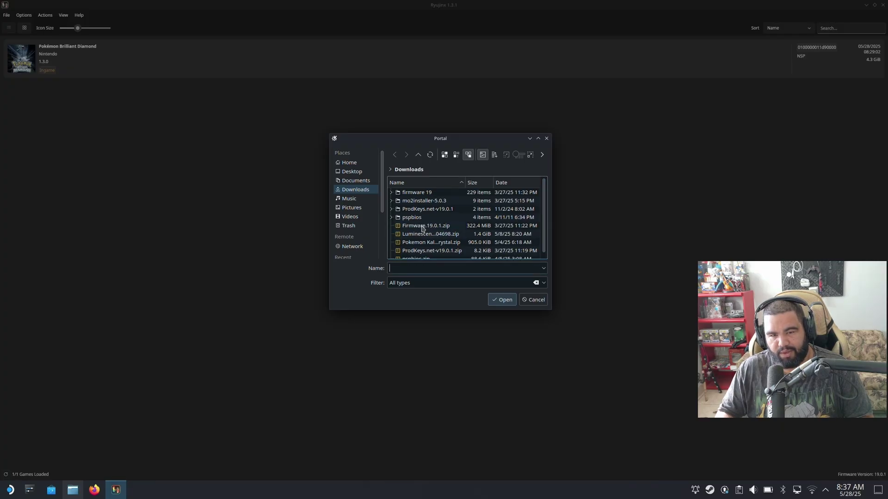
pyautogui.click(422, 228)
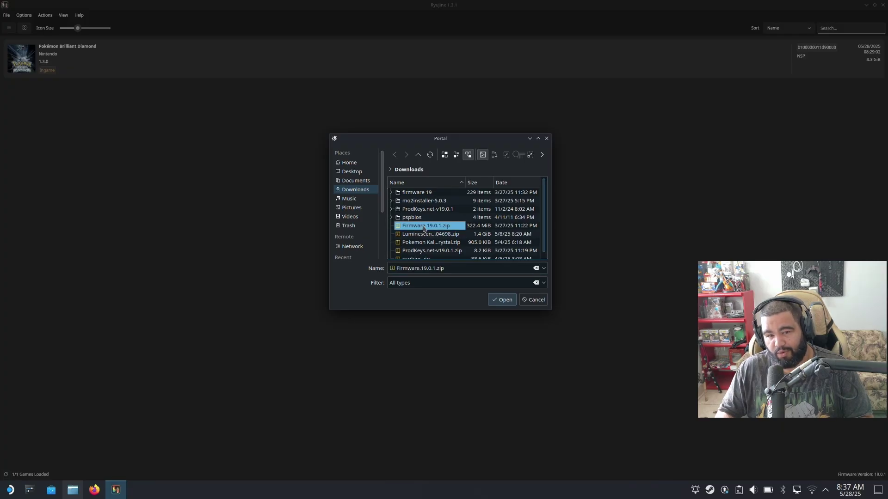
pyautogui.click(499, 304)
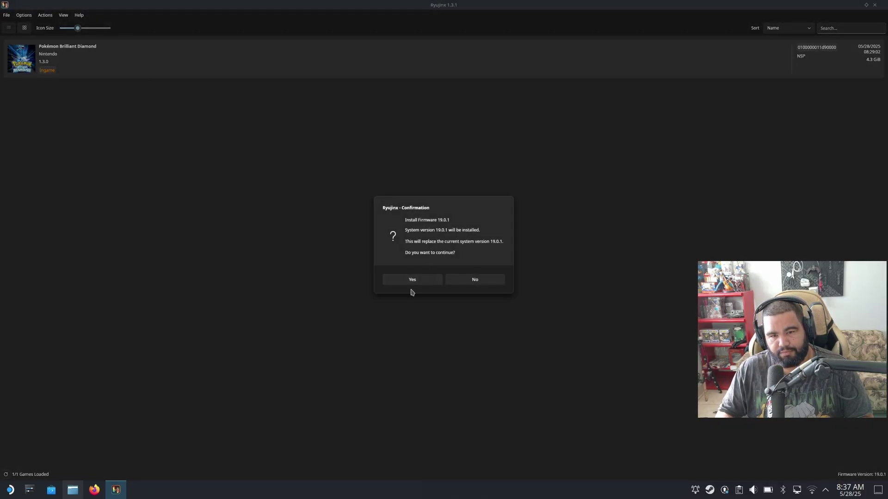
pyautogui.click(411, 280)
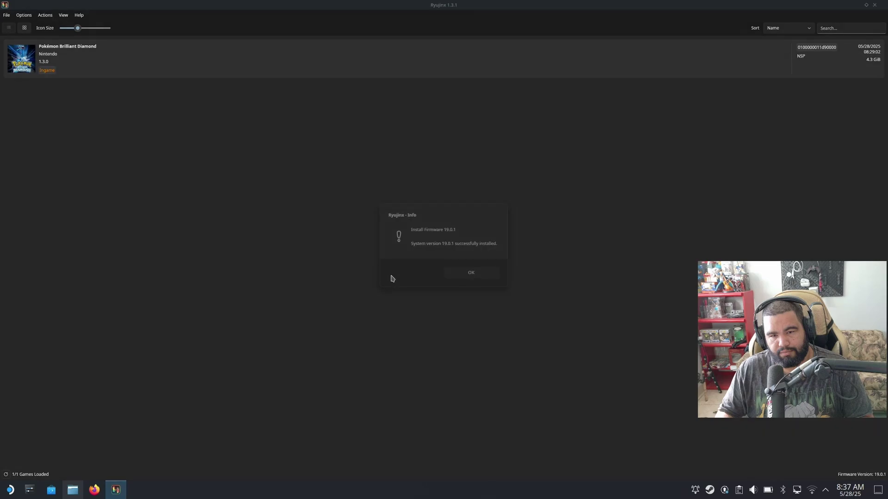
pyautogui.click(475, 274)
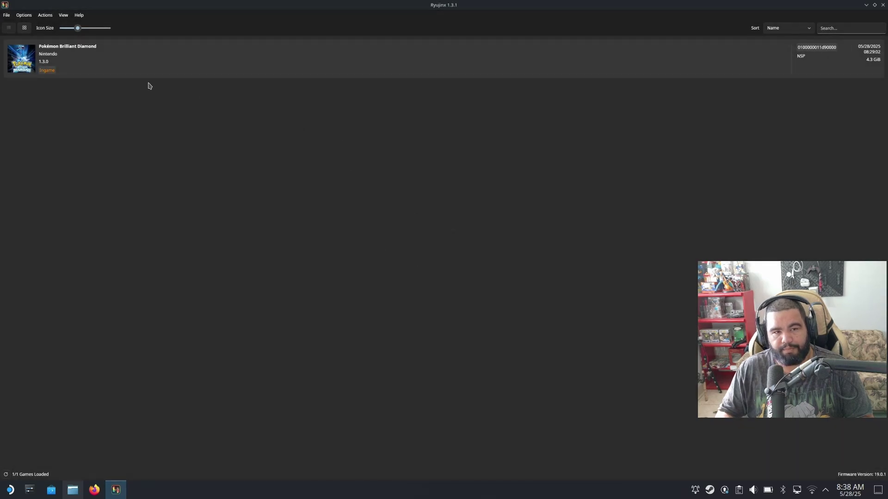
# Install the keys from the ProdKeys.net-v19.0.1.zip archive in Downloads, accepting replacement of the installed keys
pyautogui.click(65, 15)
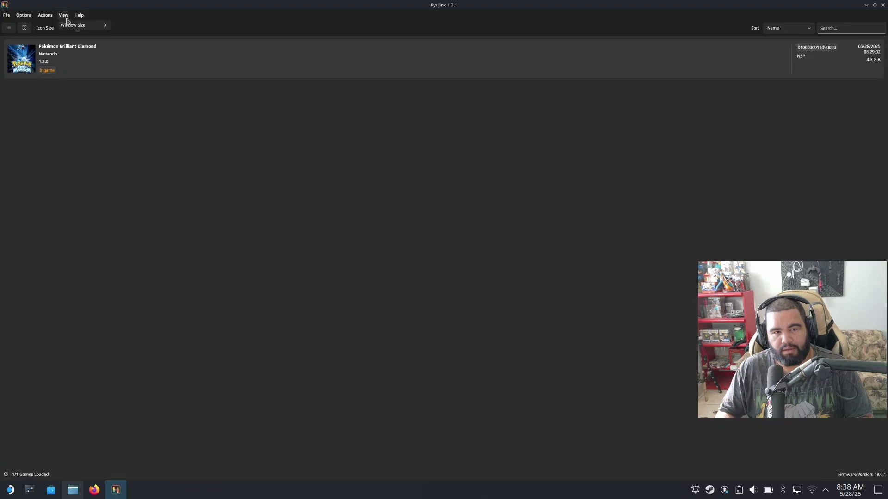
pyautogui.click(45, 15)
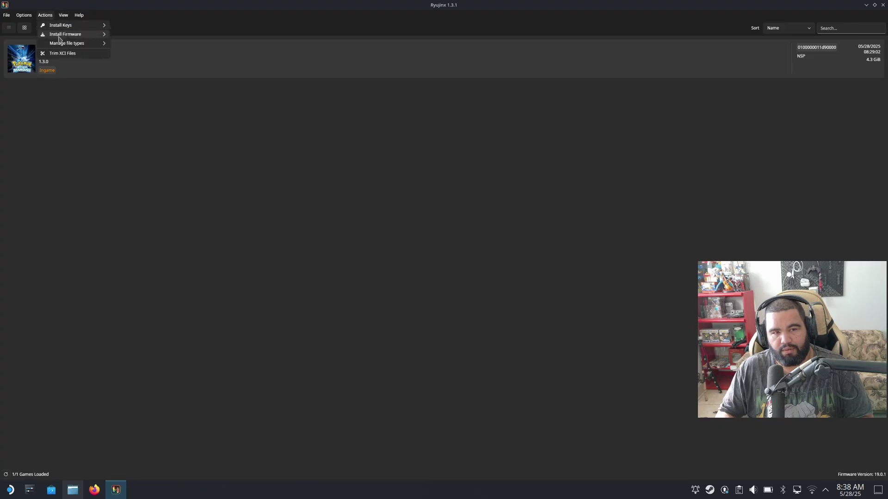
pyautogui.moveTo(73, 33)
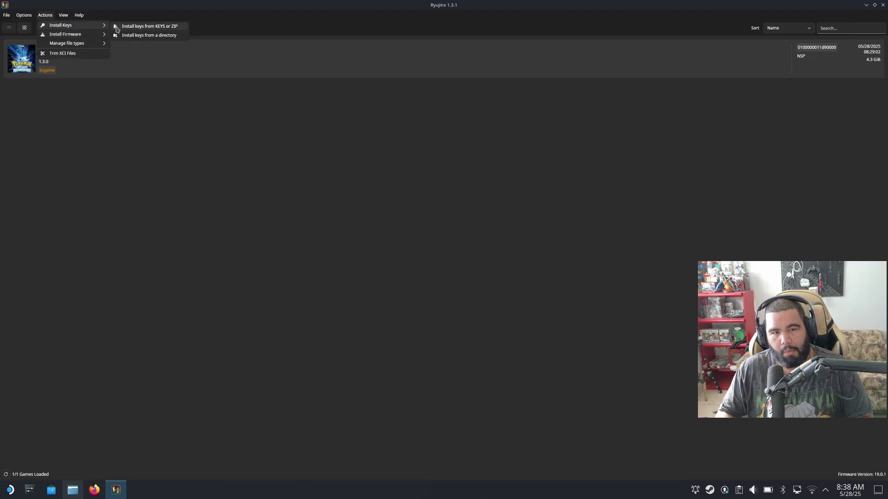
pyautogui.click(154, 29)
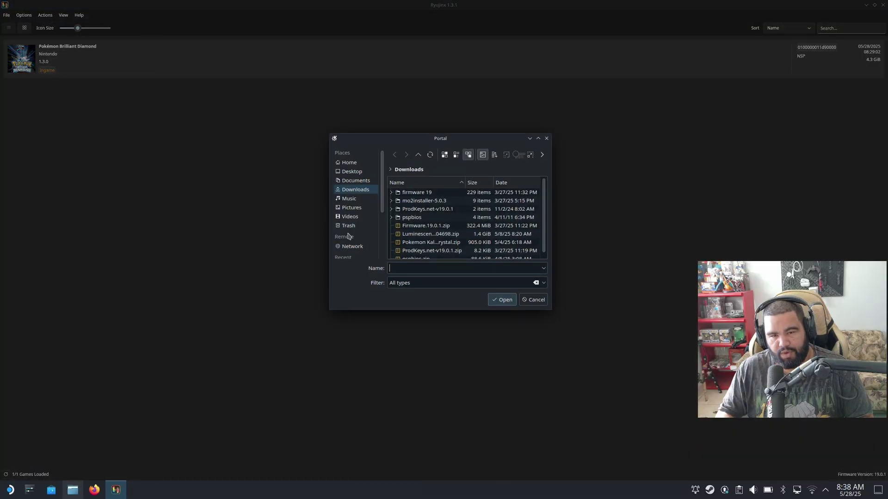
pyautogui.click(429, 252)
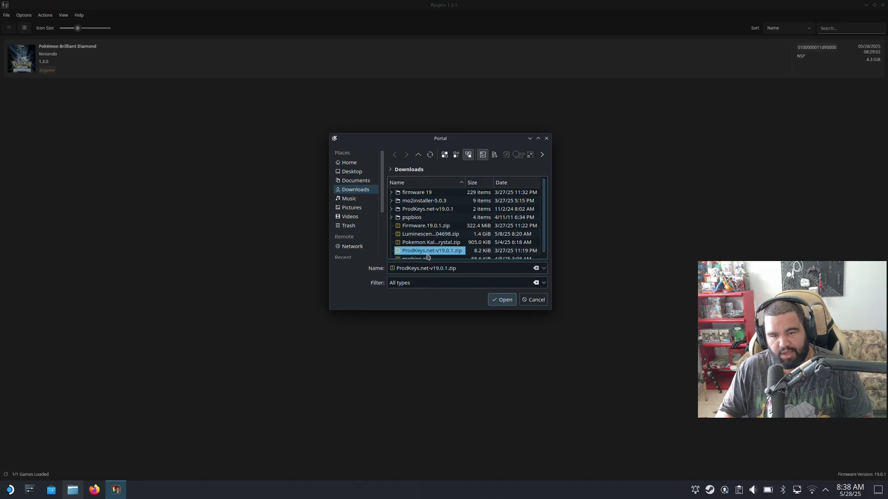
pyautogui.click(502, 301)
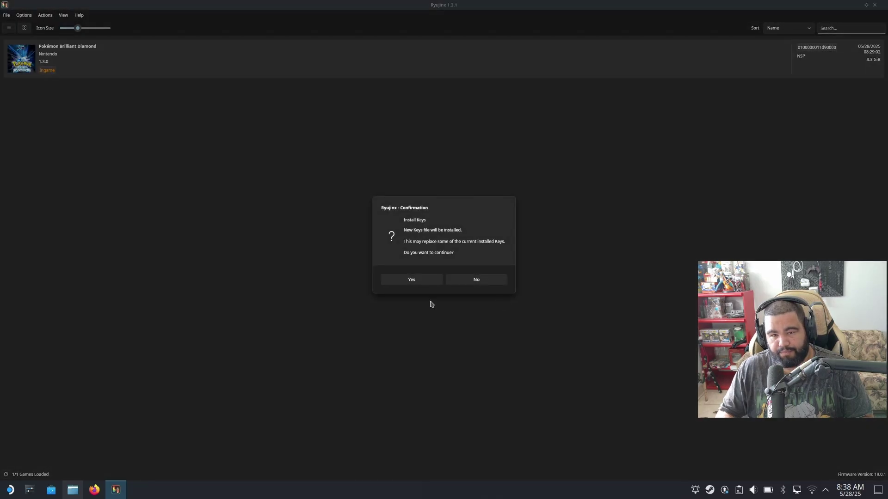
pyautogui.click(429, 284)
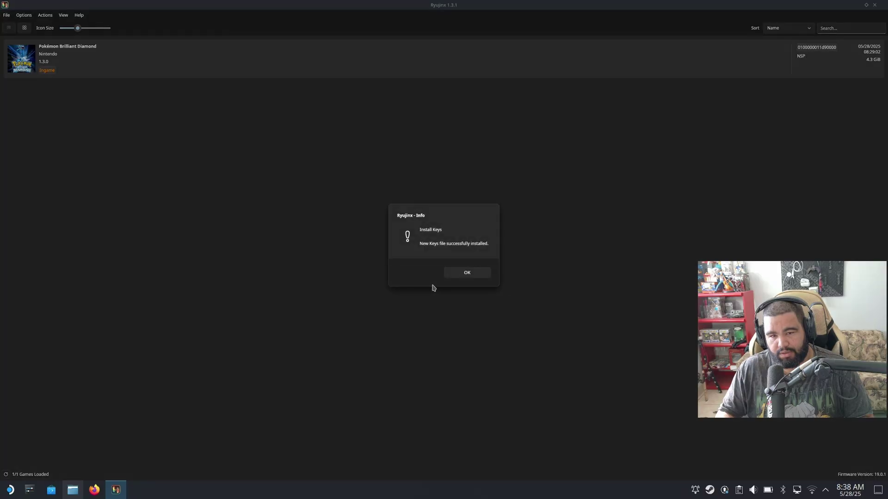
pyautogui.click(474, 276)
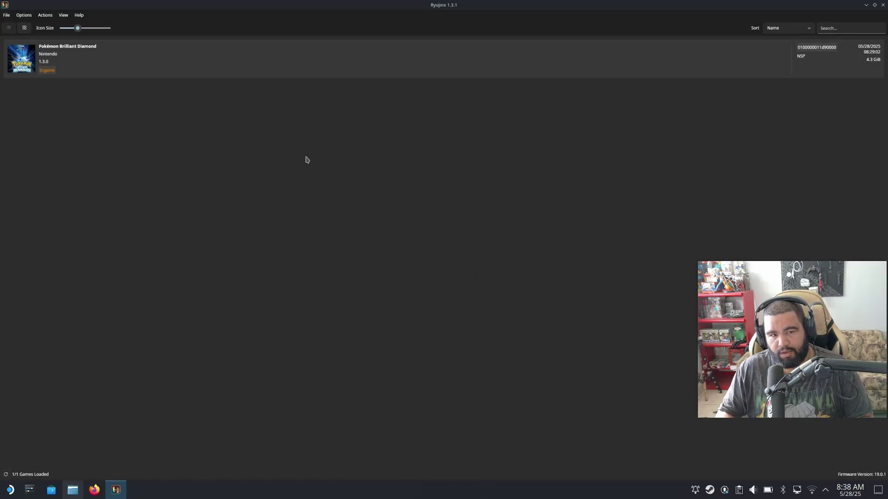
# Select the ProdKeys.net-v19.0.1 folder in Downloads as the source for a directory-based keys installation, and cancel without installing
pyautogui.click(43, 17)
pyautogui.moveTo(51, 25)
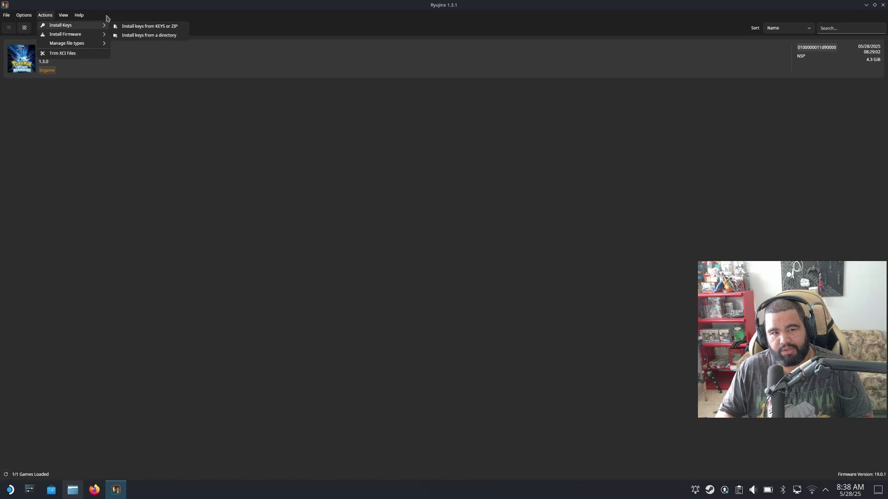
pyautogui.click(139, 36)
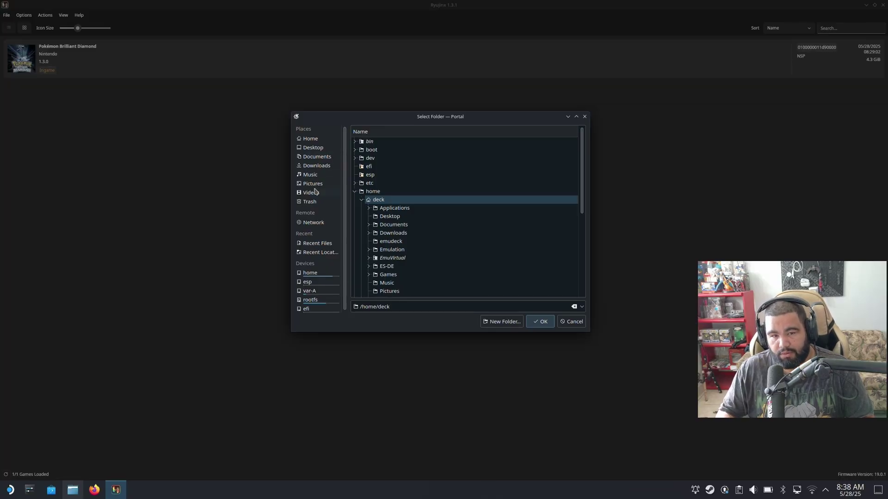
pyautogui.click(329, 168)
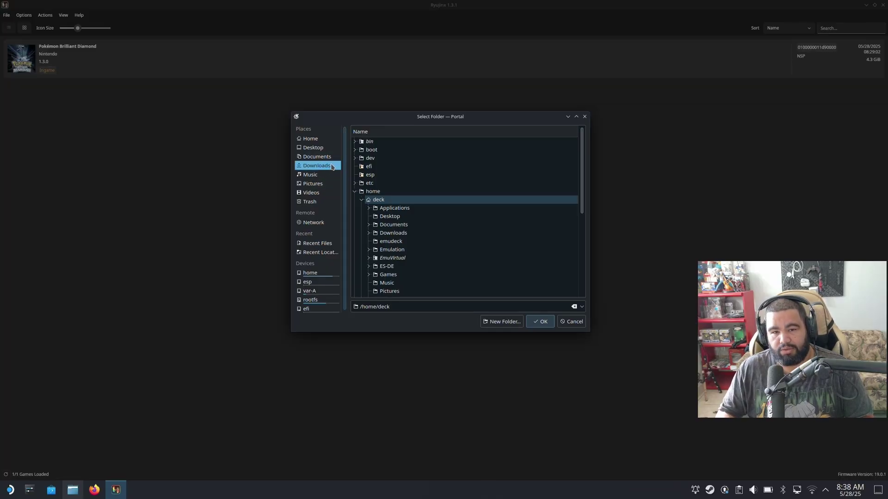
pyautogui.click(369, 234)
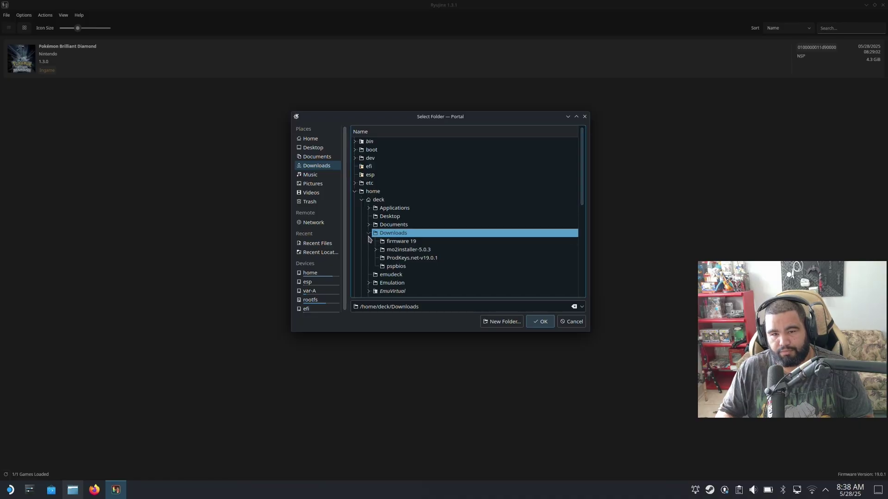
pyautogui.click(410, 262)
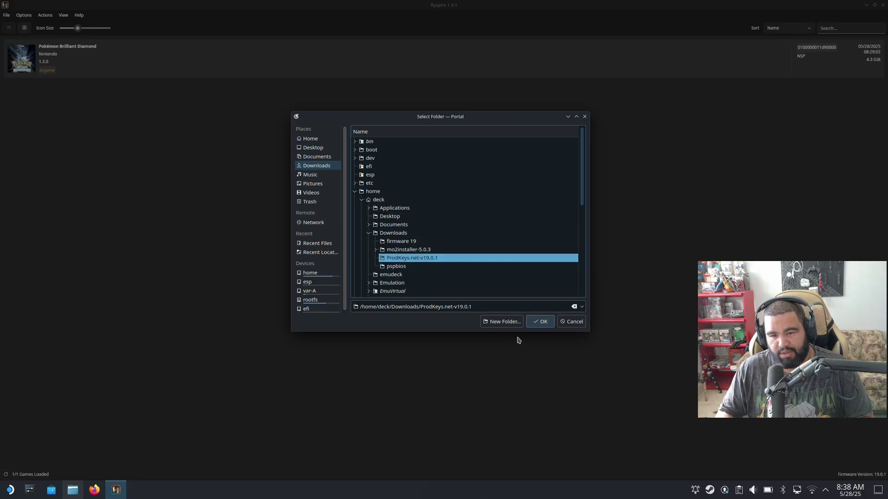
pyautogui.click(576, 326)
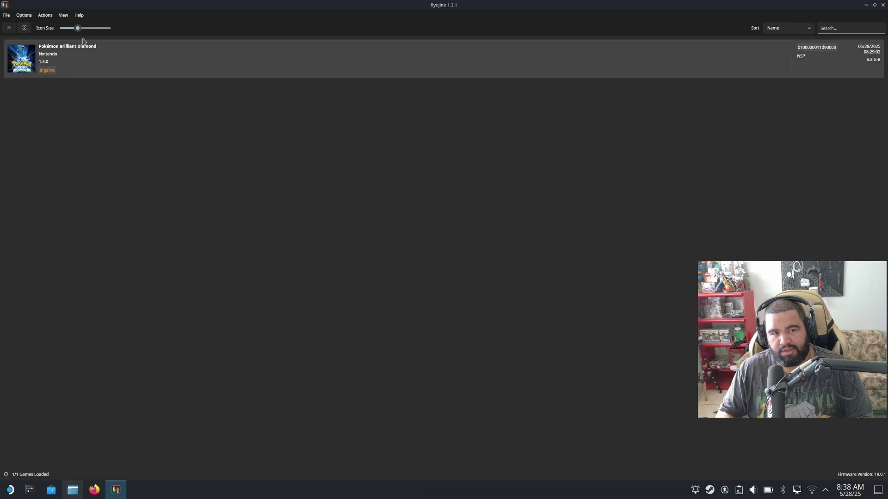
# Select the firmware 19 folder in Downloads as the source for a directory-based firmware installation, and cancel without installing
pyautogui.click(44, 14)
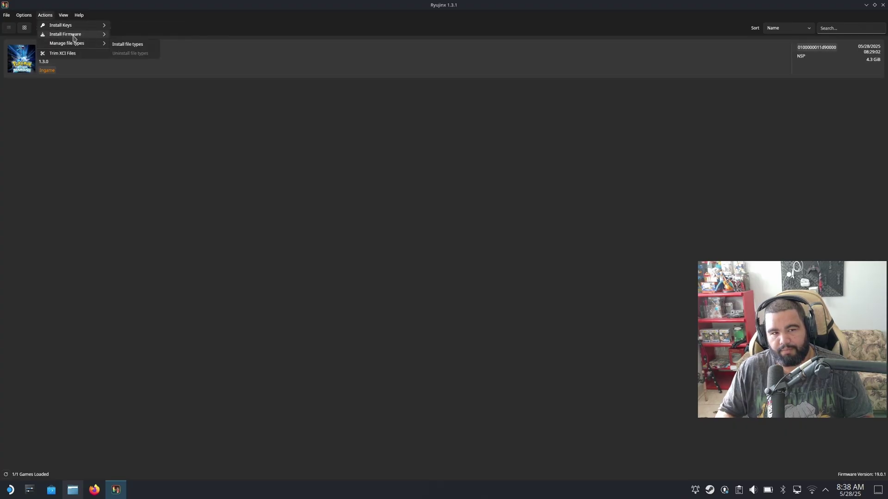
pyautogui.moveTo(74, 37)
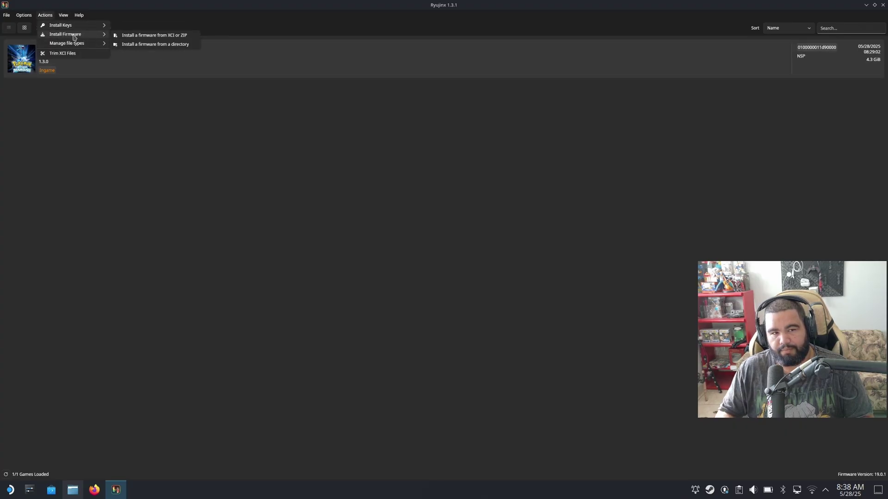
pyautogui.click(132, 44)
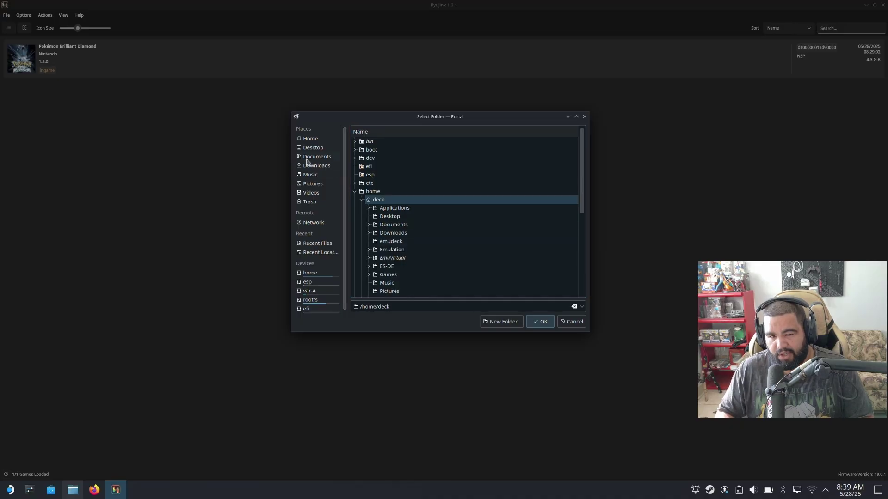
pyautogui.click(318, 172)
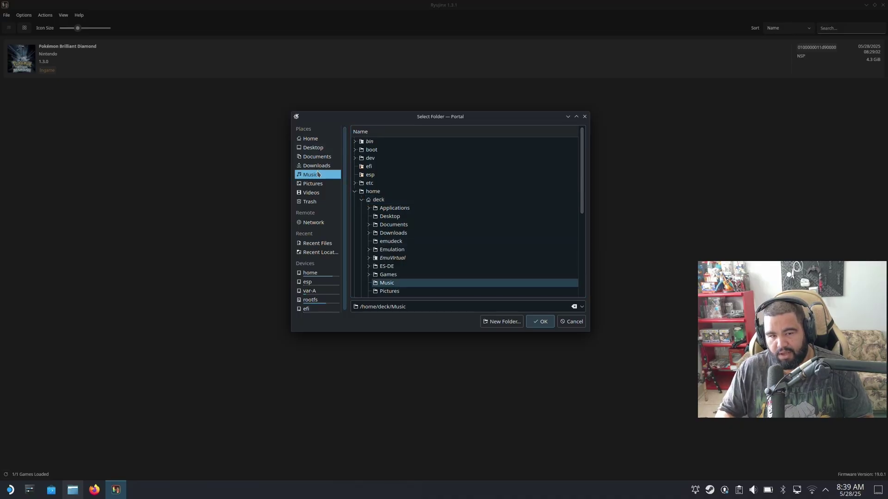
pyautogui.click(318, 166)
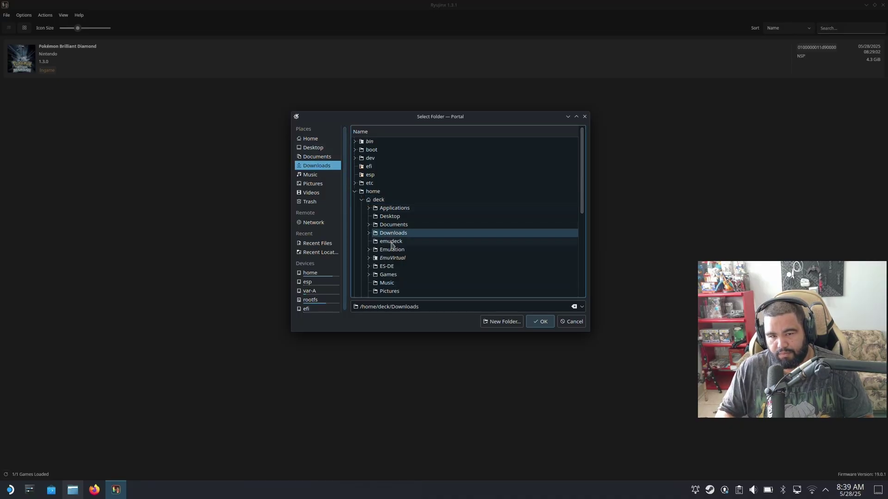
pyautogui.click(369, 234)
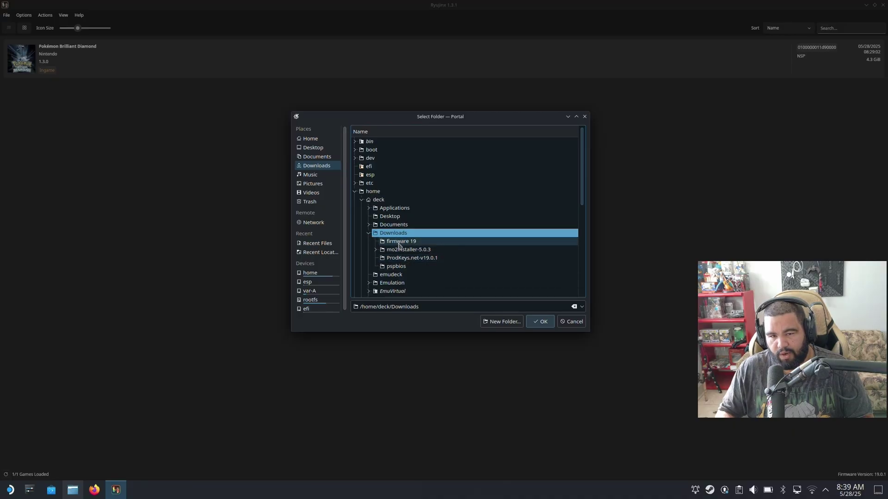
pyautogui.click(434, 242)
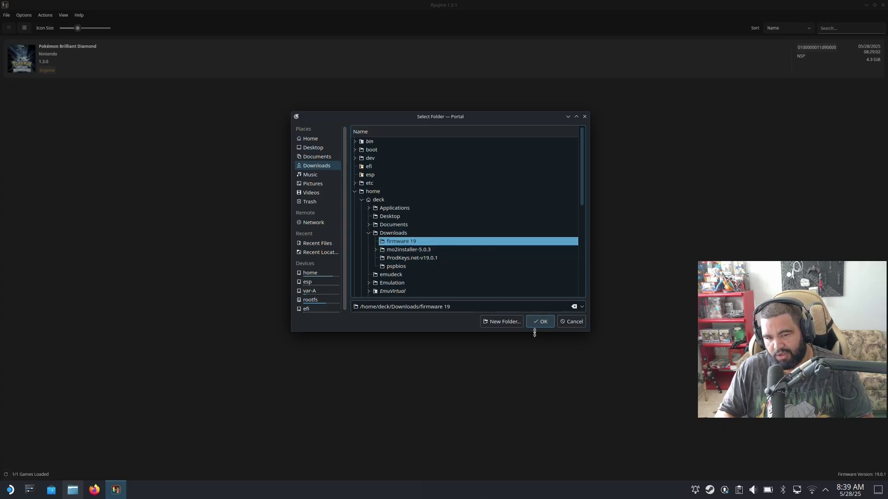
pyautogui.click(575, 322)
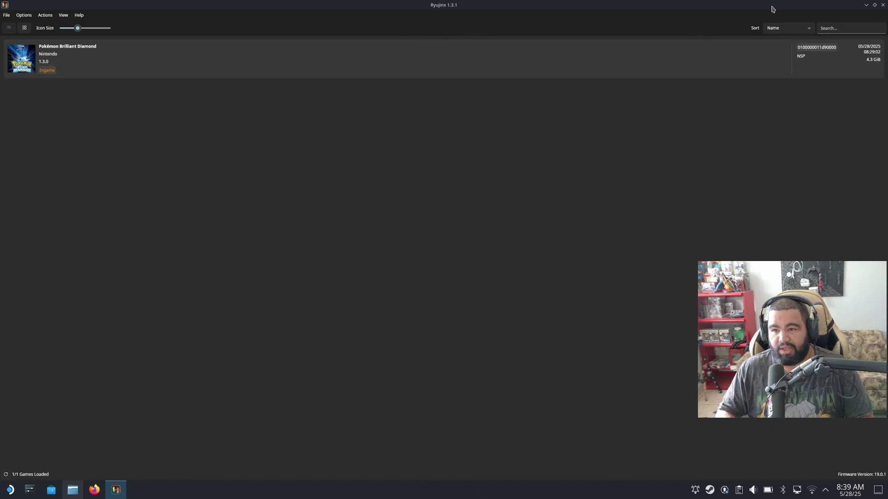
# Close Ryujinx, launch Steam ROM Manager from the installed games applications, agreeing to exit Steam, and maximize its window
pyautogui.click(883, 6)
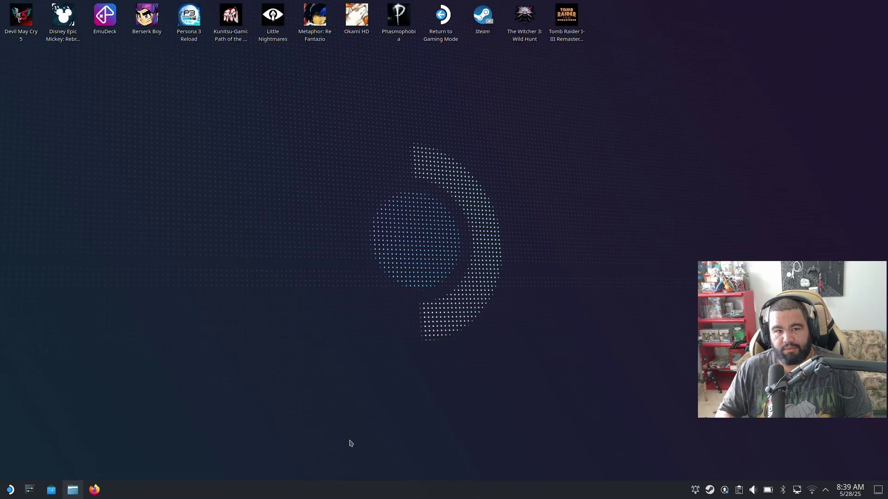
pyautogui.click(10, 489)
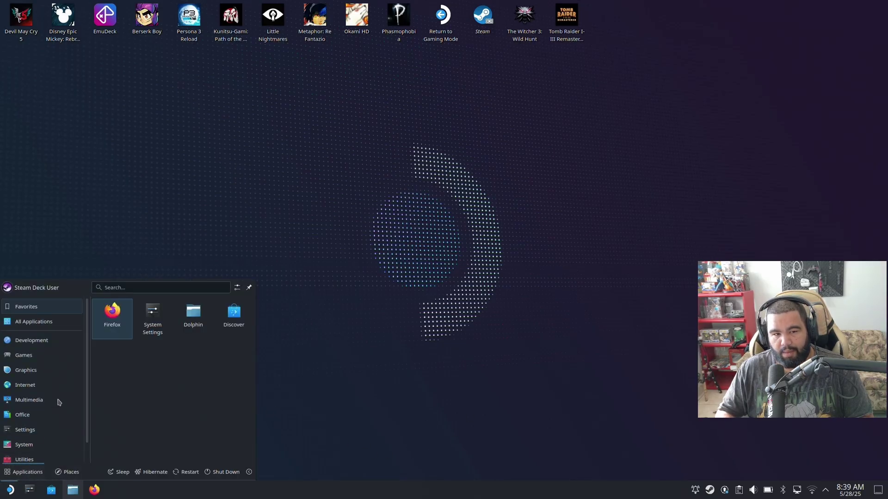
pyautogui.click(44, 359)
pyautogui.click(40, 324)
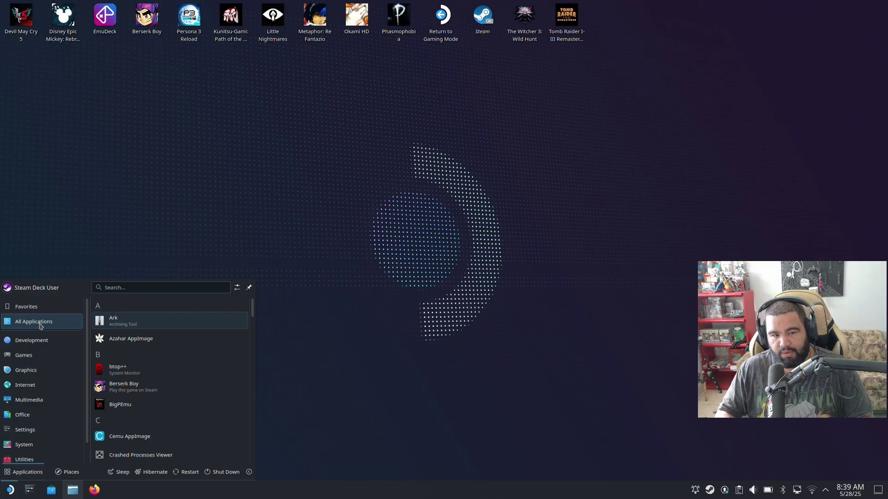
pyautogui.moveTo(84, 354)
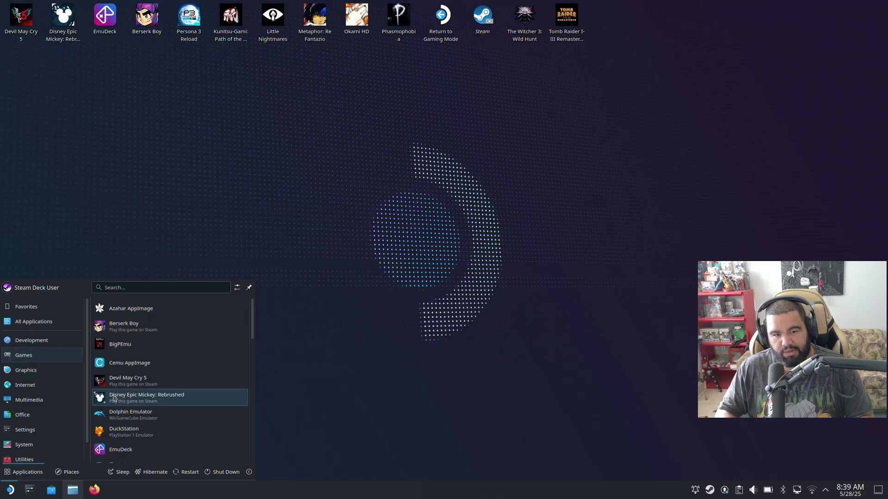
pyautogui.scroll(-10, 114, 398)
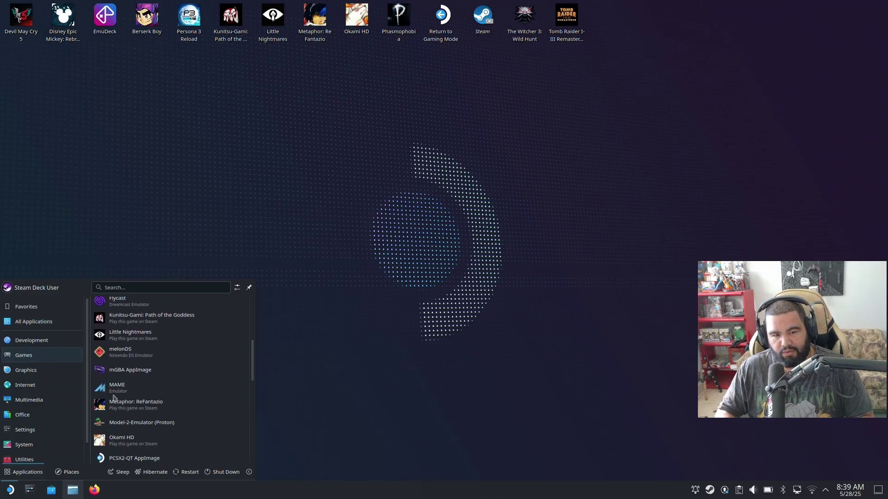
pyautogui.scroll(-10, 114, 397)
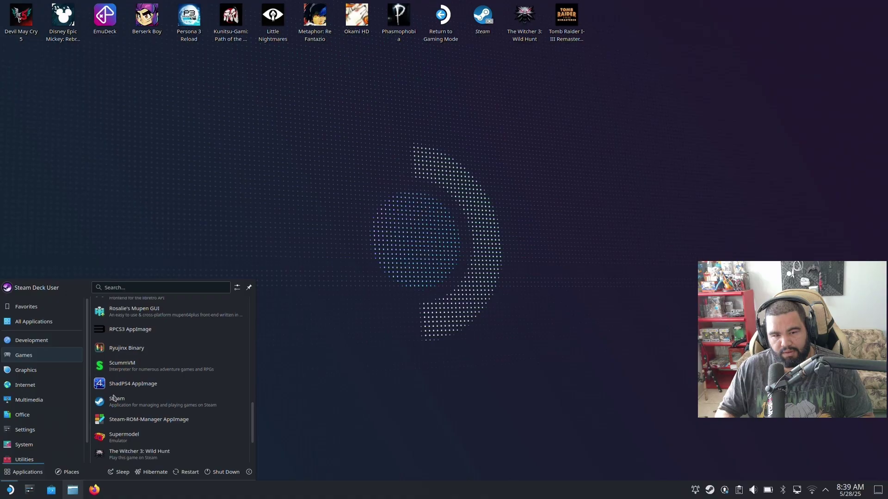
pyautogui.click(114, 398)
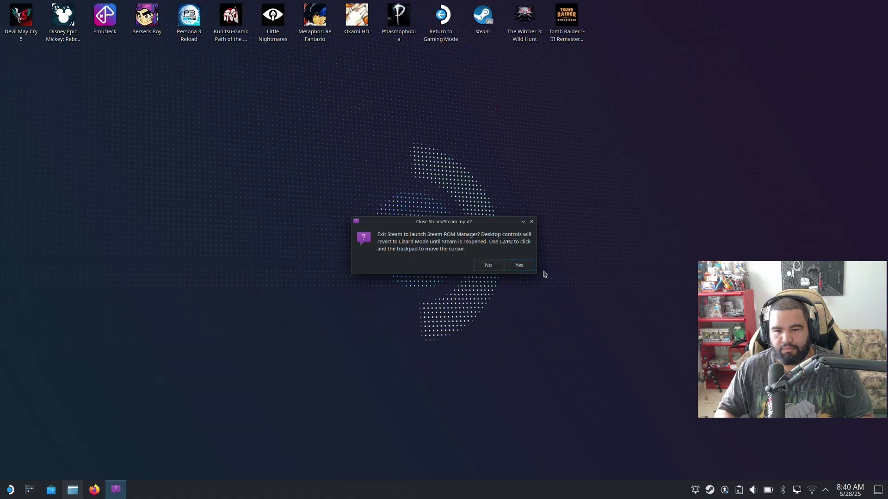
pyautogui.click(517, 265)
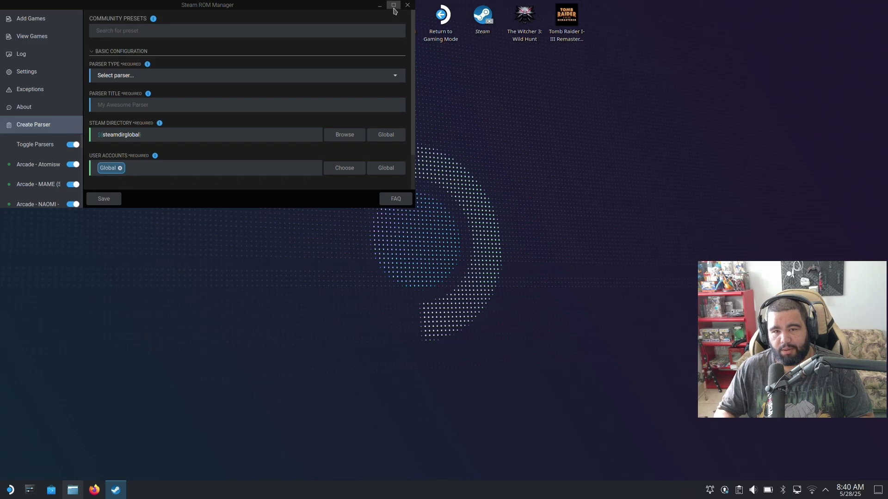
pyautogui.click(394, 4)
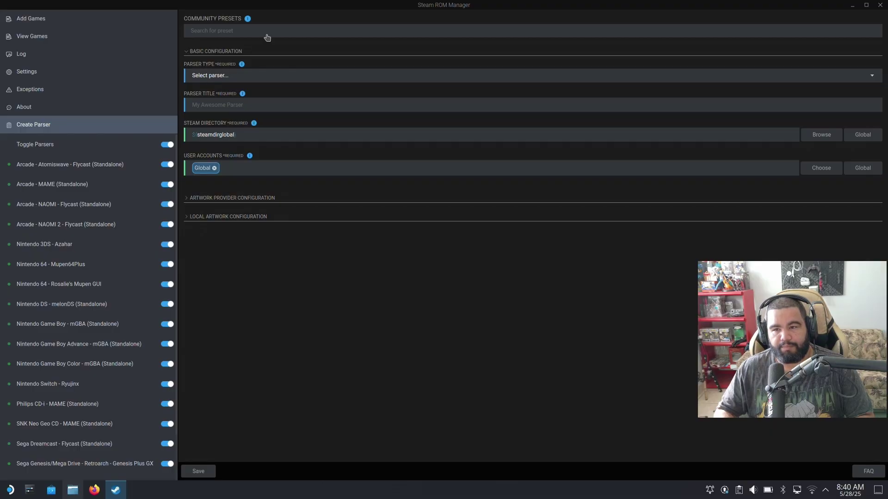
pyautogui.click(243, 31)
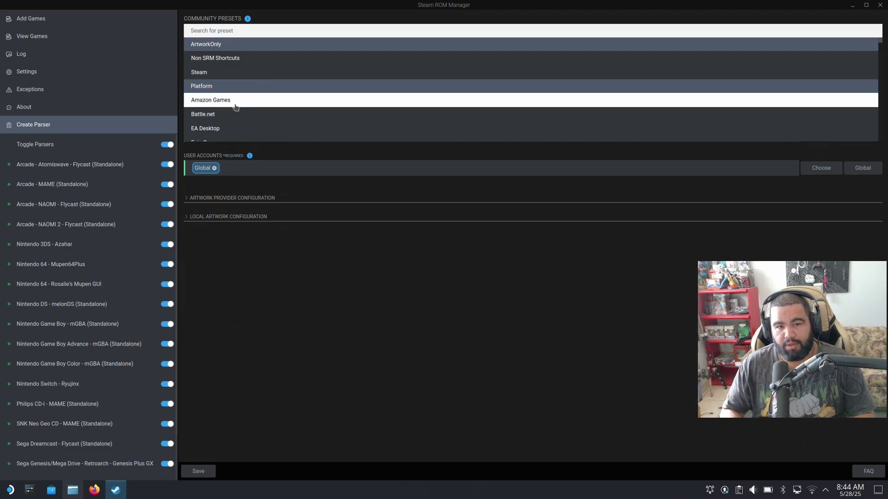
pyautogui.scroll(-5, 235, 104)
pyautogui.scroll(5, 234, 106)
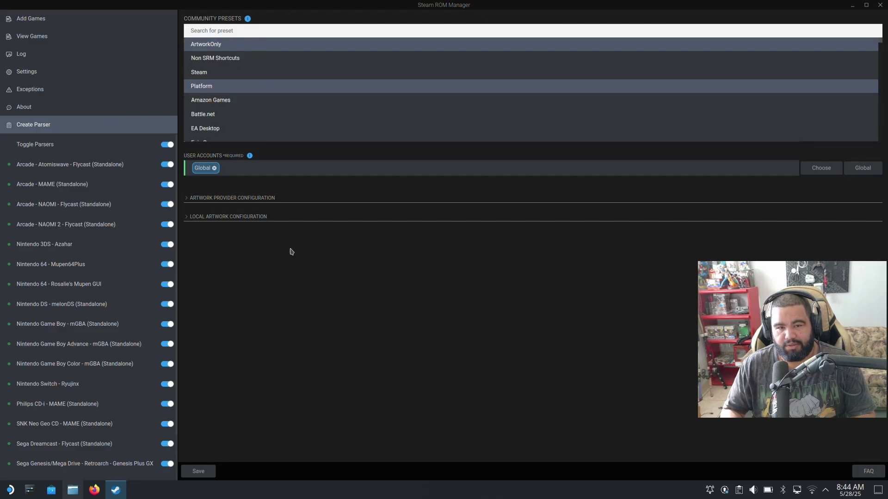
pyautogui.click(287, 300)
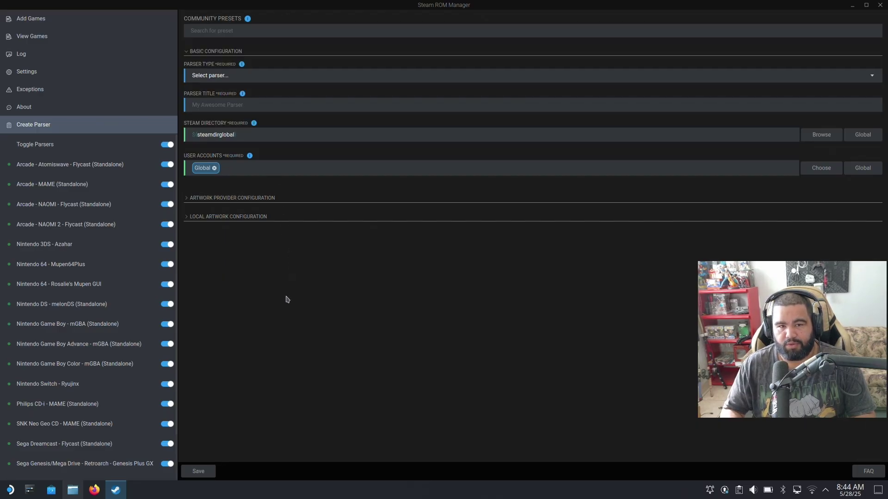
# Load the Nintendo Switch - Ryujinx community preset into the new parser
pyautogui.click(224, 33)
pyautogui.scroll(-15, 217, 93)
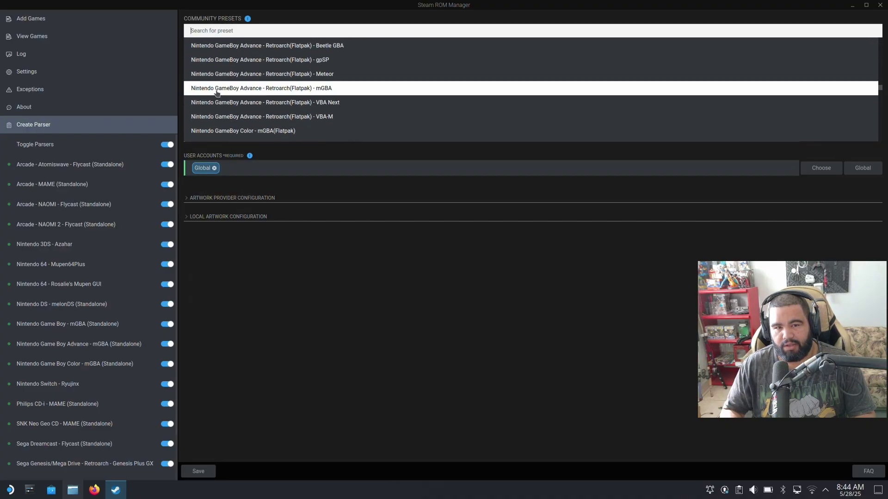
pyautogui.scroll(-4, 217, 93)
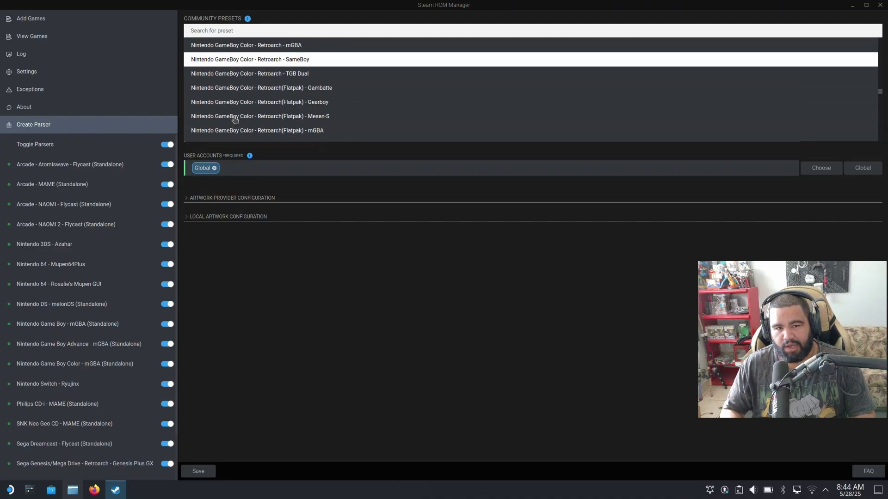
pyautogui.scroll(-6, 235, 120)
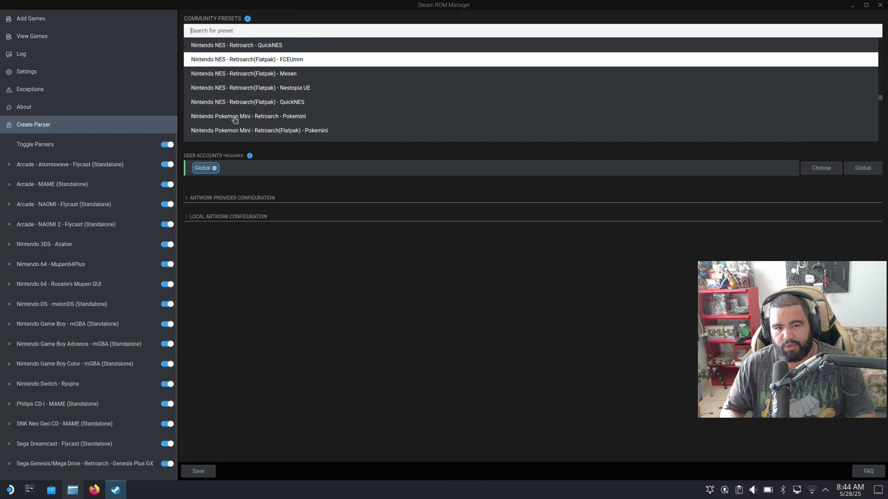
pyautogui.scroll(-8, 235, 119)
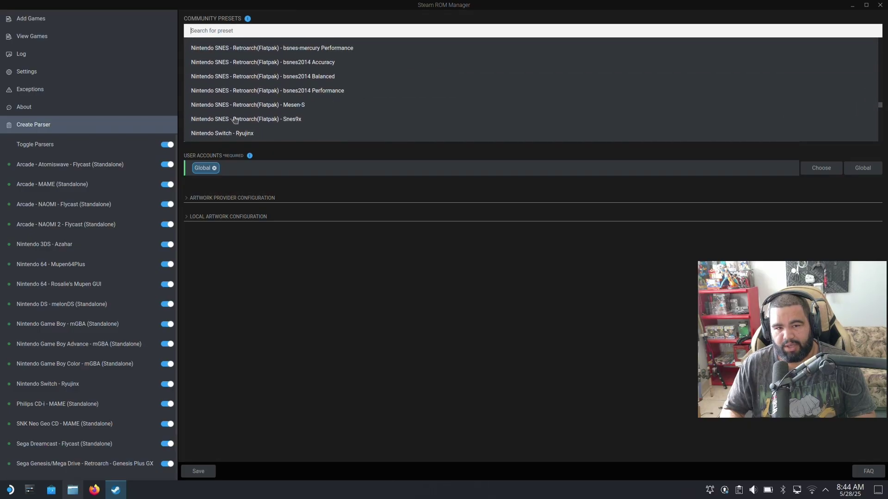
pyautogui.scroll(-3, 235, 119)
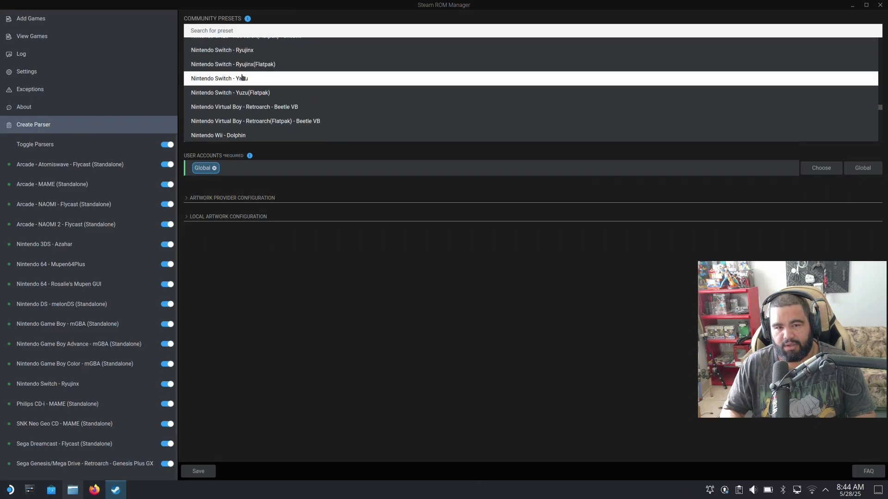
pyautogui.click(250, 51)
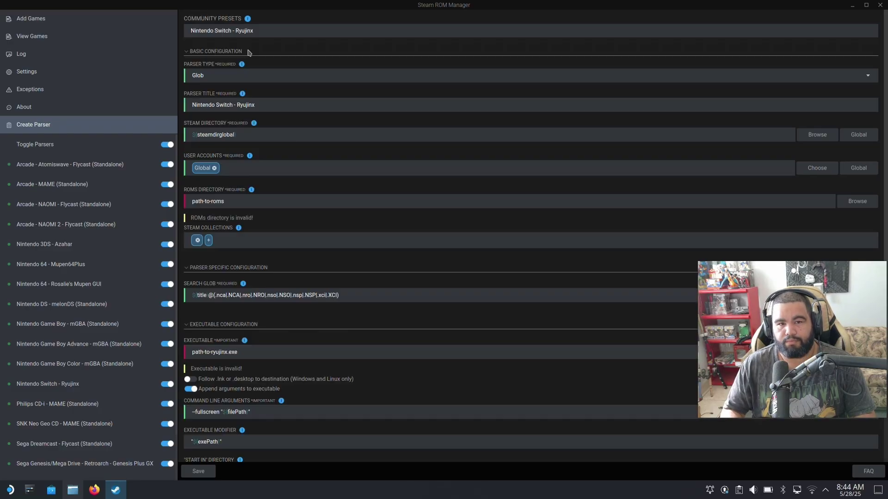
# Select the switch folder in Home/Emulation/roms as the parser's ROMs directory, and cancel without applying it
pyautogui.click(847, 206)
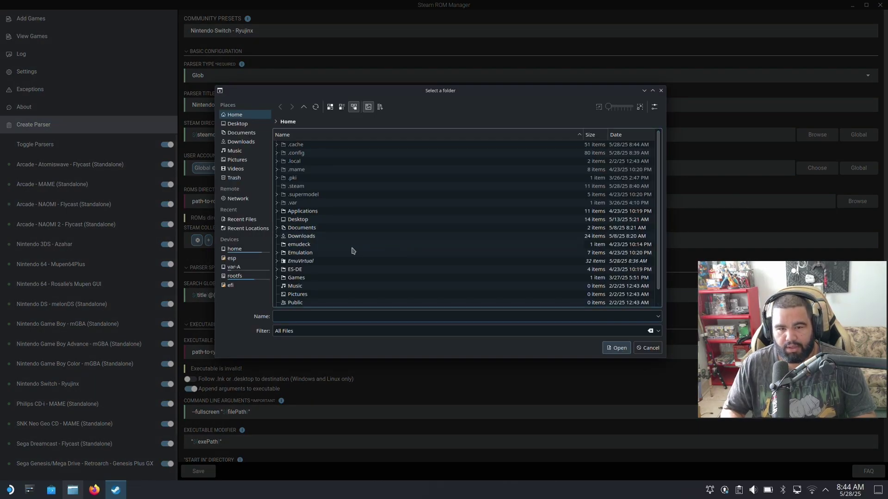
pyautogui.click(276, 253)
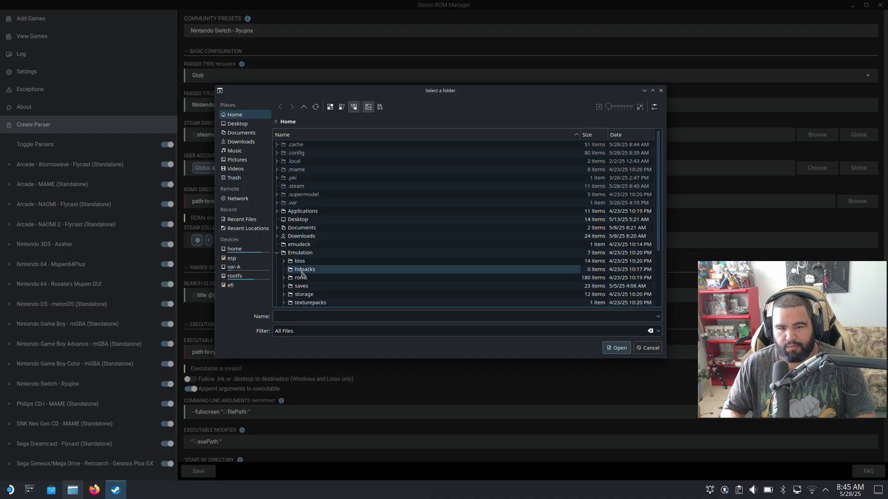
pyautogui.click(284, 278)
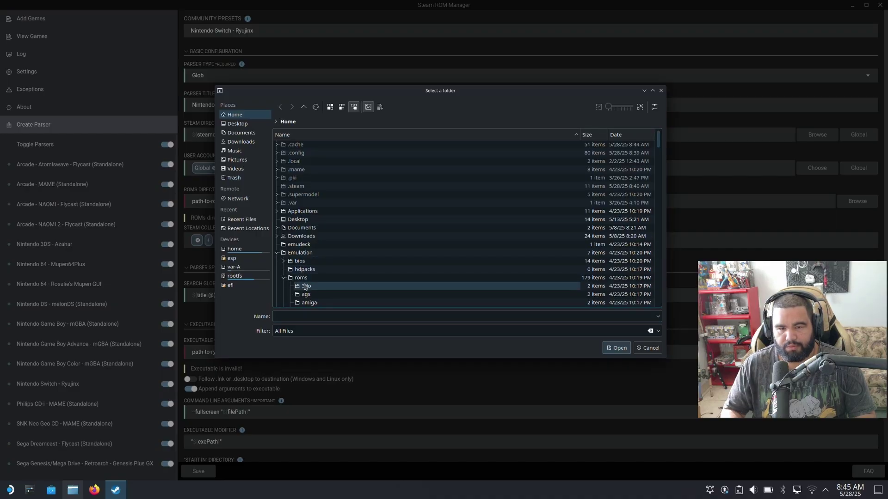
pyautogui.scroll(-20, 309, 288)
pyautogui.scroll(-20, 310, 288)
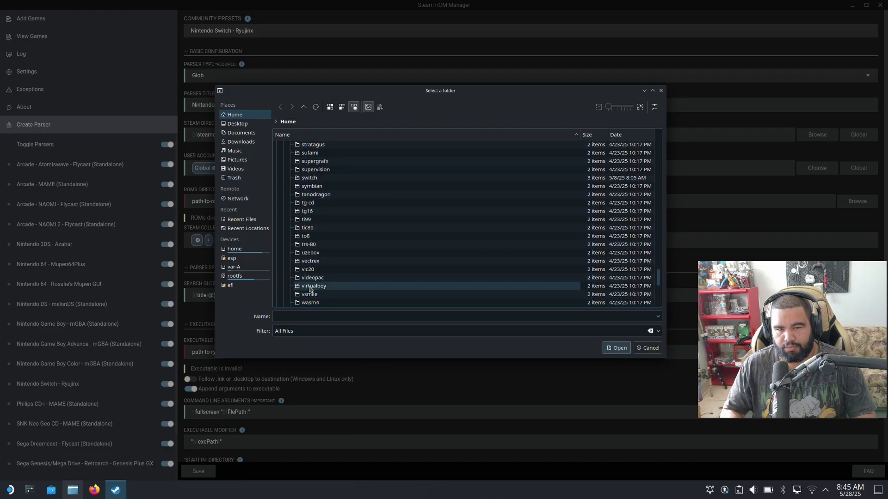
pyautogui.click(306, 179)
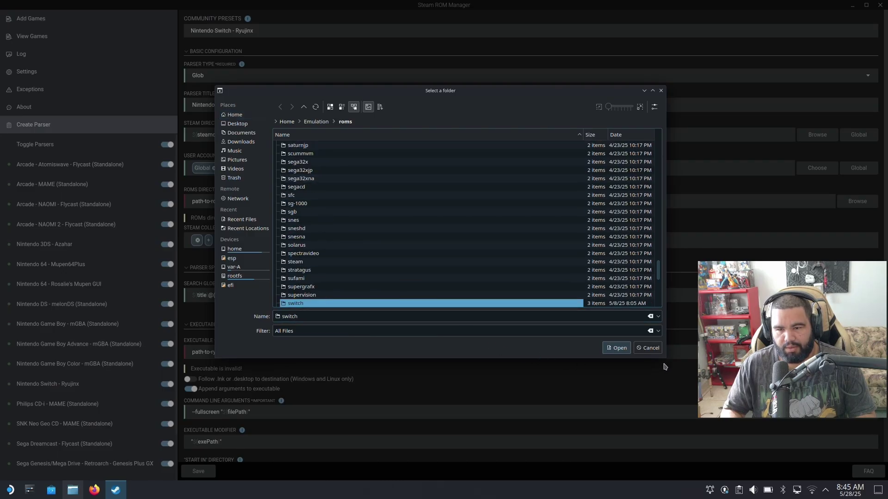
pyautogui.click(653, 349)
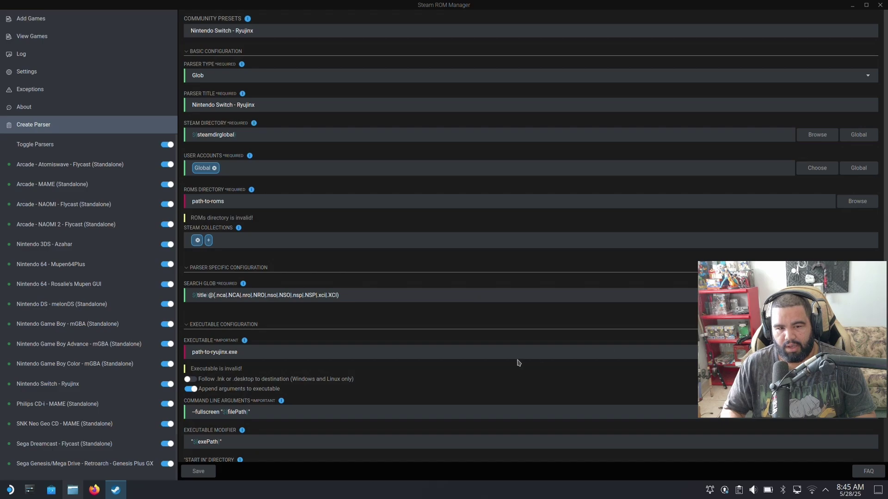
# Browse the Applications folder in Home for the Ryujinx executable to use in the parser's executable configuration
pyautogui.scroll(-3, 460, 373)
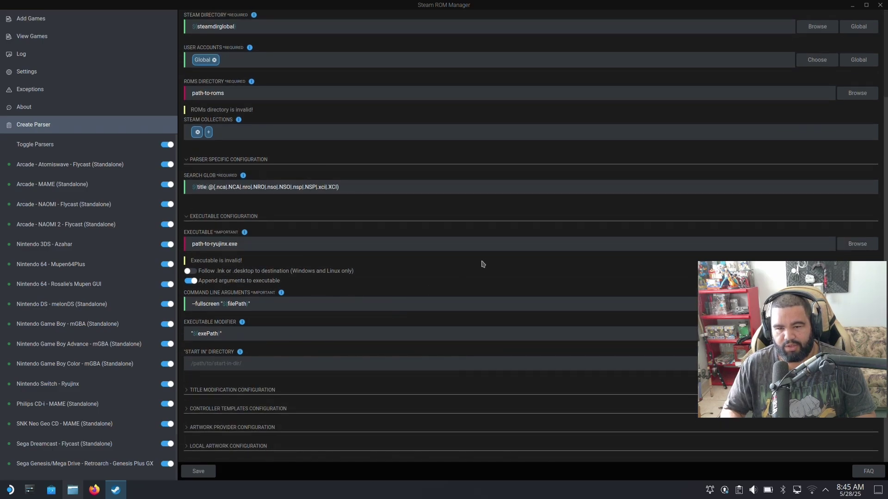
pyautogui.click(856, 244)
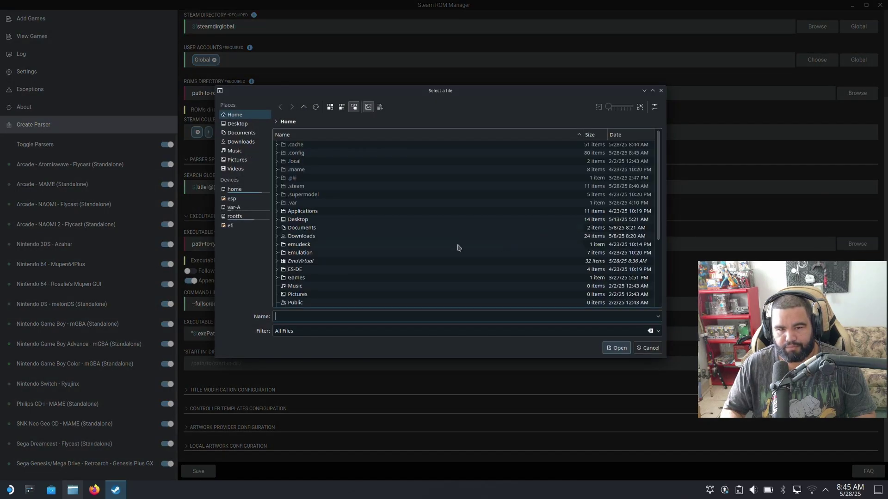
pyautogui.click(278, 212)
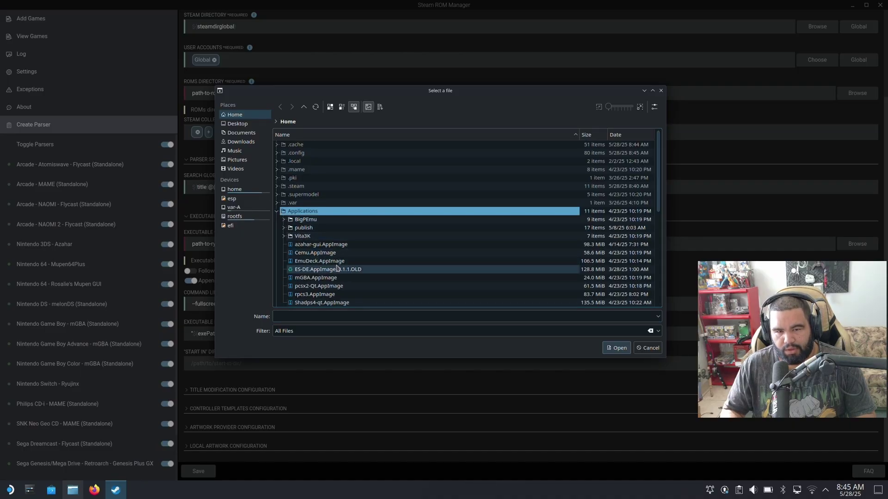
pyautogui.scroll(-5, 337, 268)
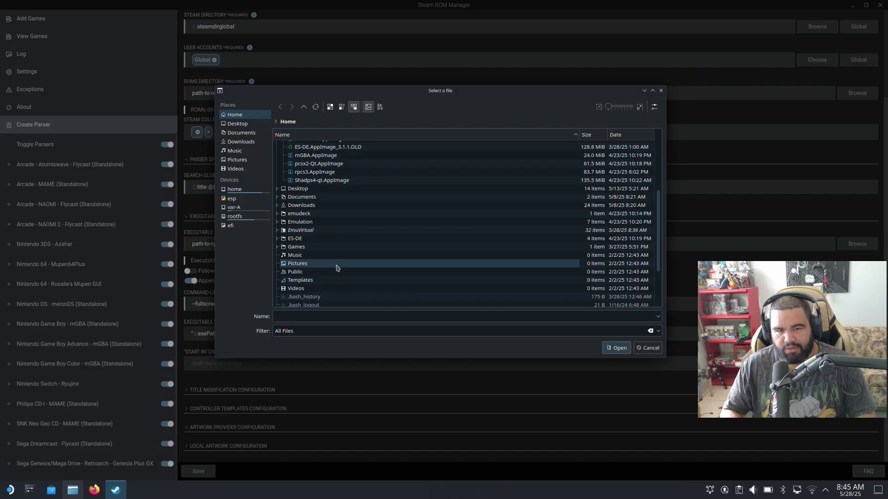
pyautogui.scroll(5, 337, 268)
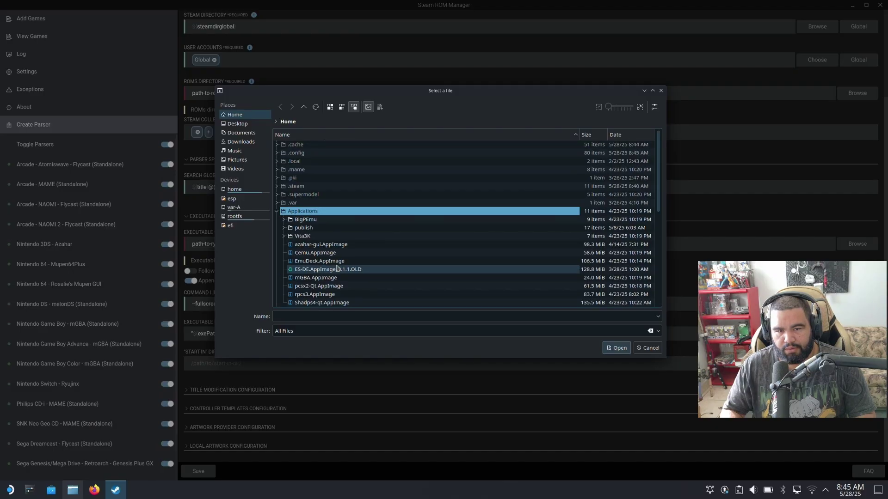
pyautogui.scroll(-2, 342, 266)
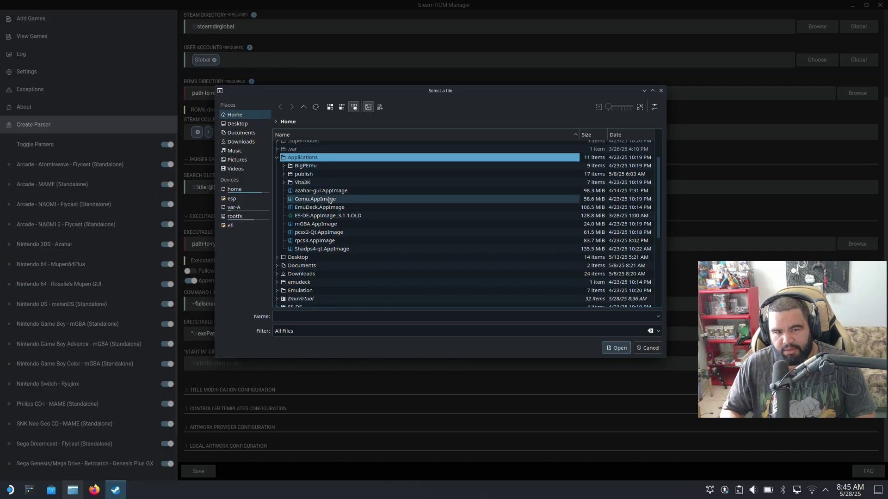
pyautogui.click(277, 157)
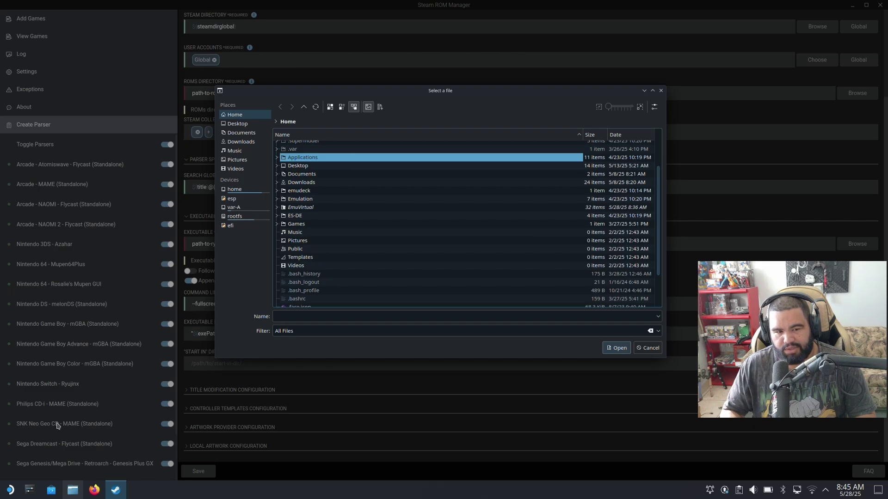
# Look up the Ryujinx Binary entry among all installed applications, inspect its application properties, and dismiss them without changes
pyautogui.click(8, 493)
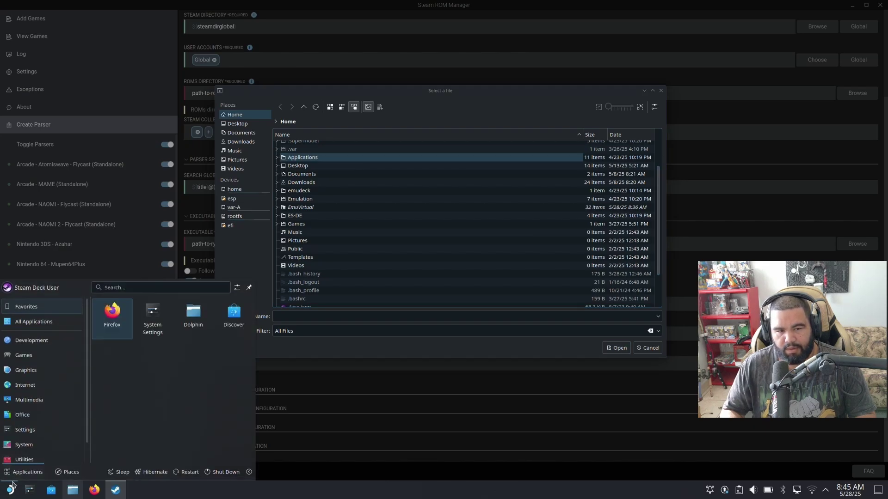
pyautogui.moveTo(49, 336)
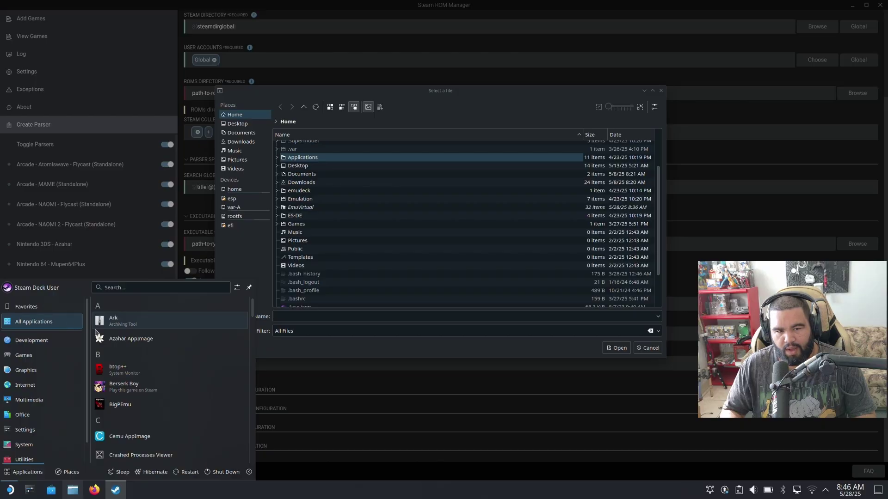
pyautogui.scroll(-5, 125, 374)
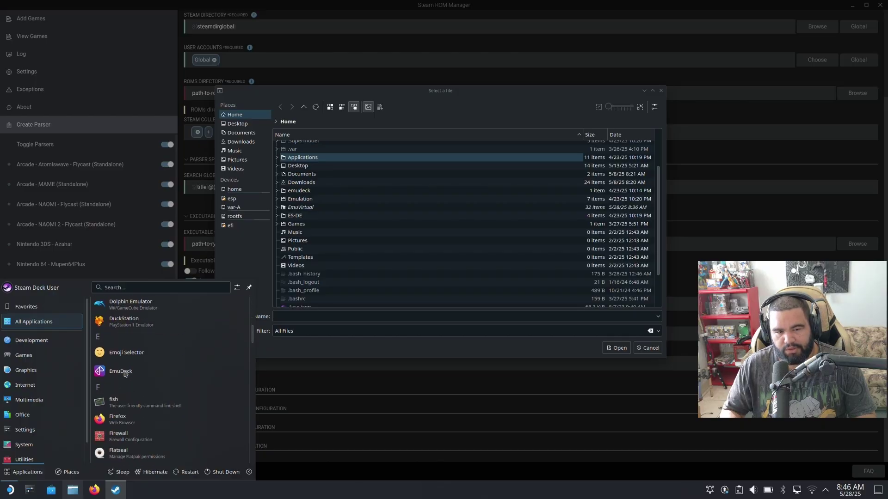
pyautogui.scroll(-8, 125, 373)
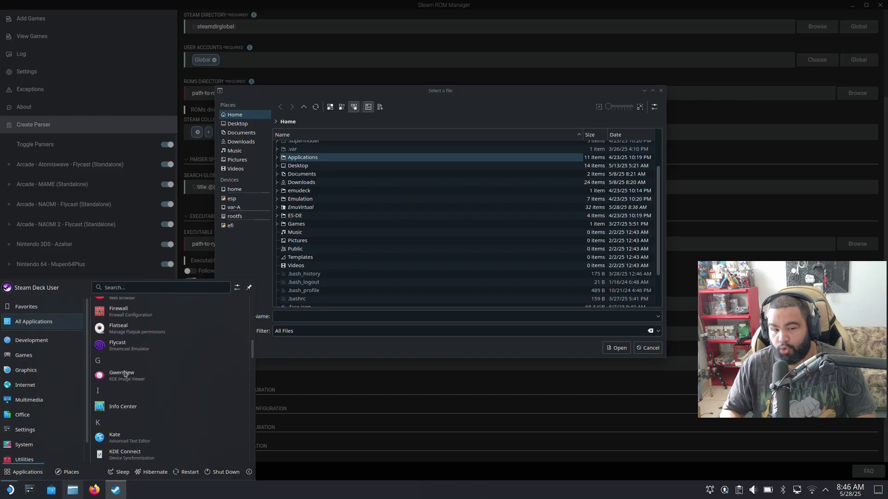
pyautogui.scroll(-5, 125, 374)
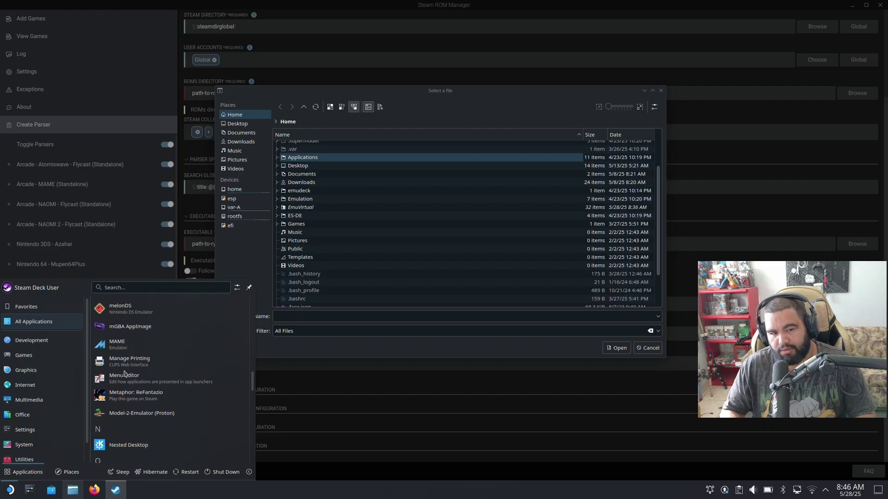
pyautogui.scroll(-8, 124, 374)
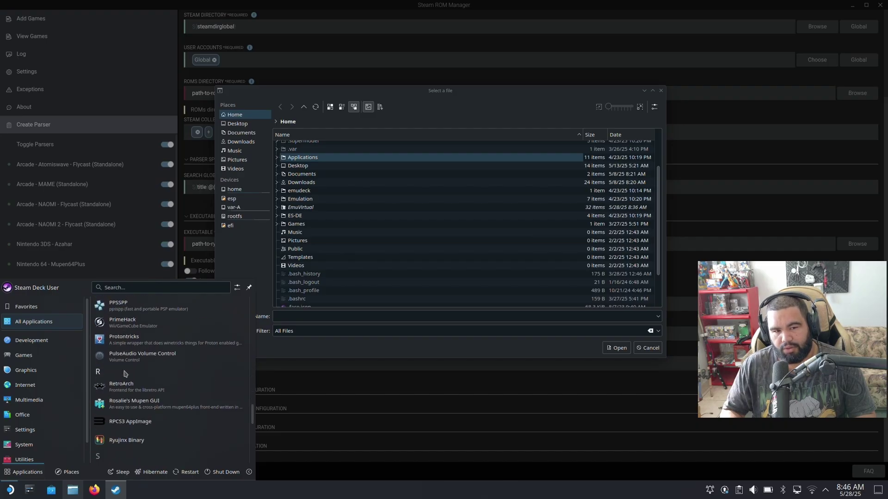
pyautogui.scroll(-5, 125, 374)
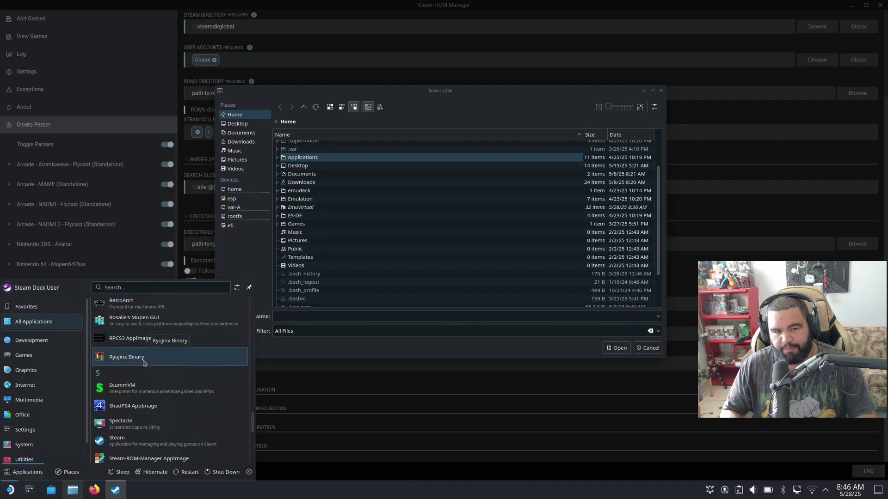
pyautogui.rightClick(144, 362)
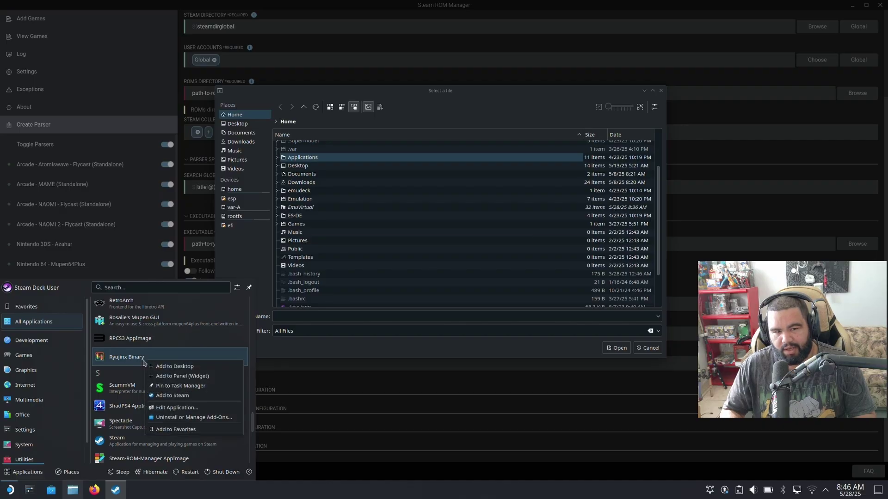
pyautogui.click(198, 411)
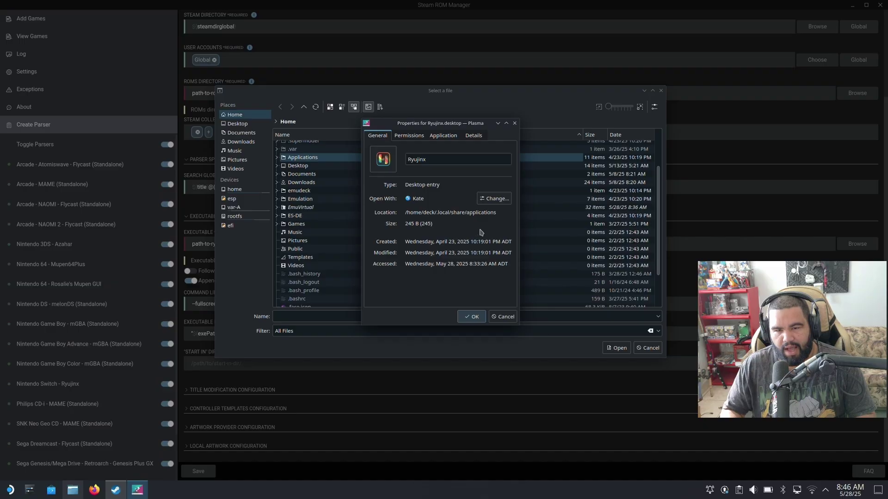
pyautogui.click(503, 317)
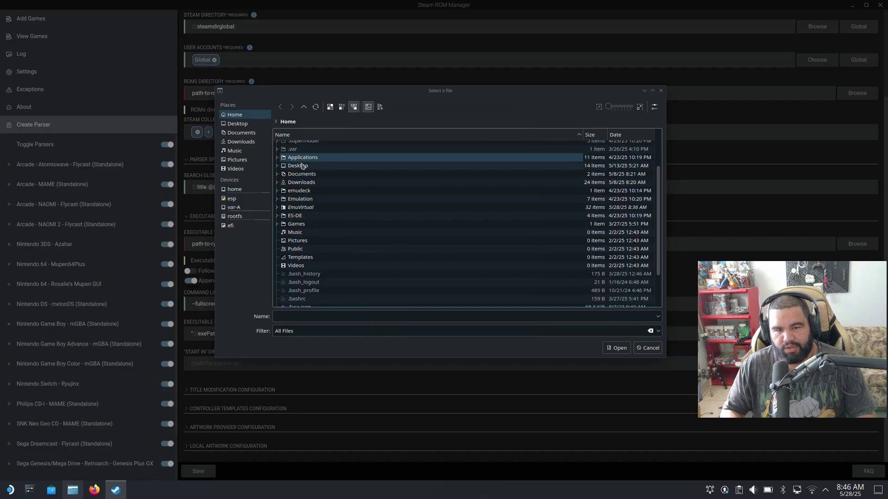
# Set the parser's executable to the Ryujinx file in the publish folder under Home/Applications
pyautogui.press('Right')
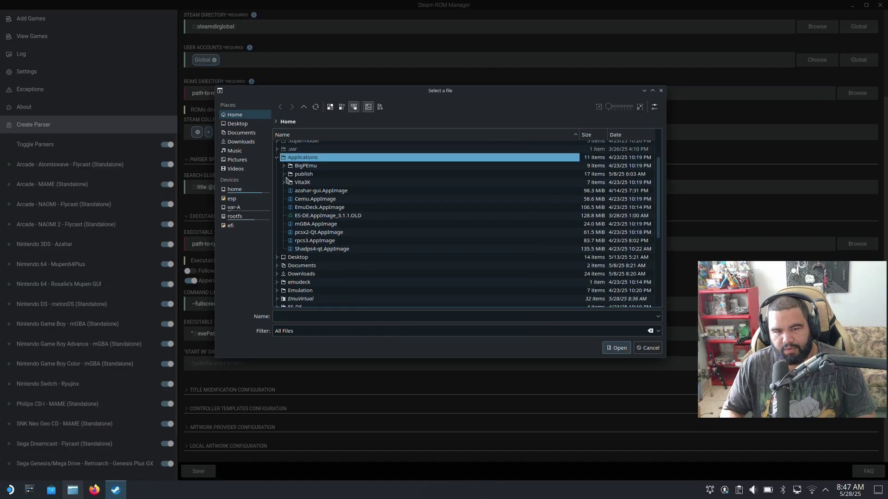
pyautogui.click(284, 176)
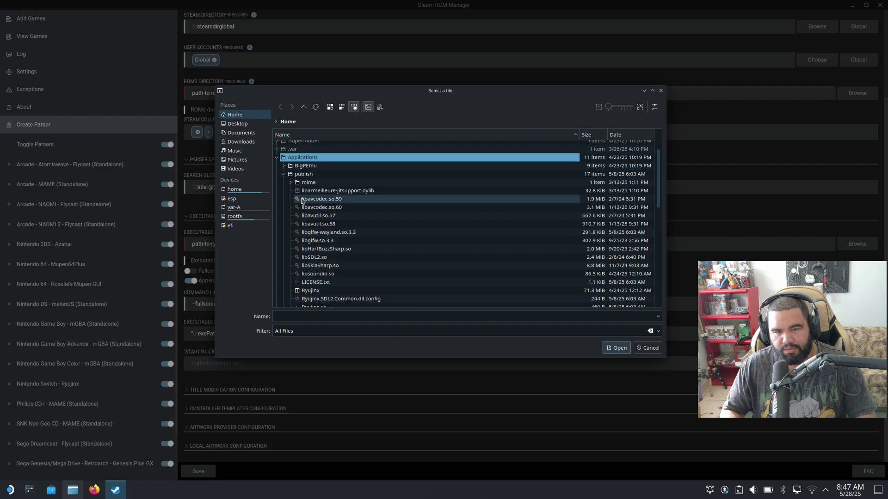
pyautogui.scroll(-3, 312, 212)
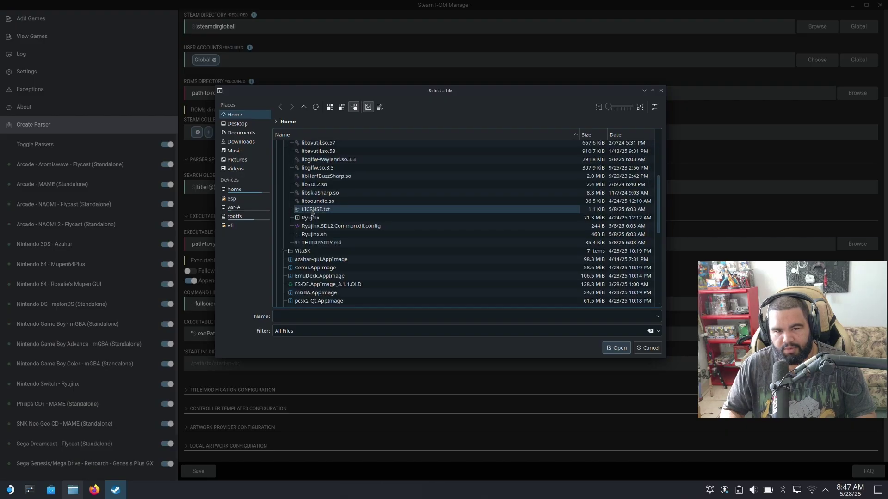
pyautogui.scroll(-3, 317, 288)
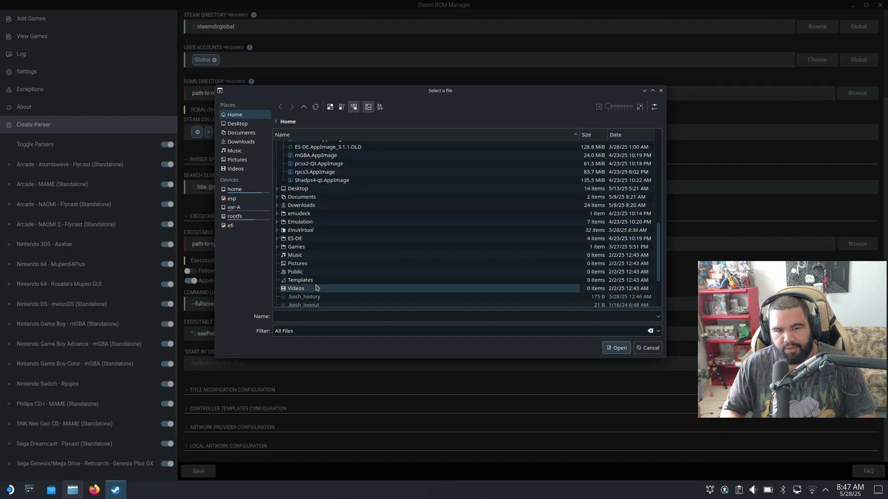
pyautogui.click(310, 149)
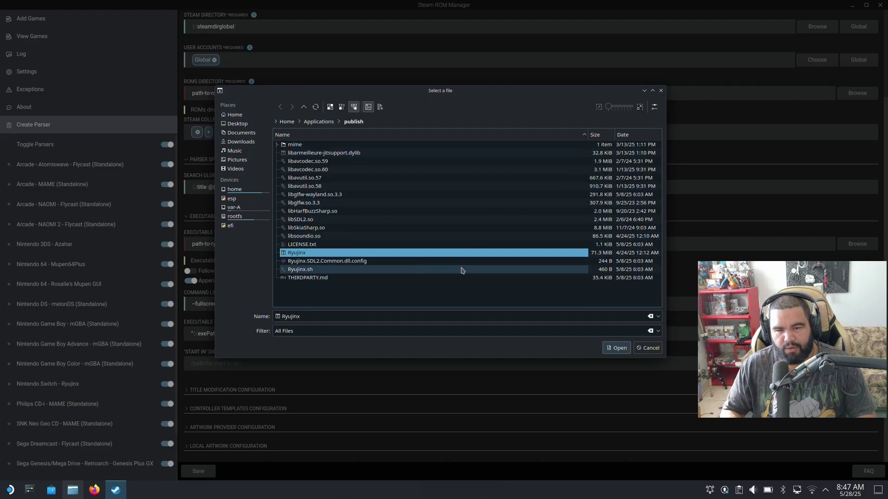
pyautogui.click(618, 348)
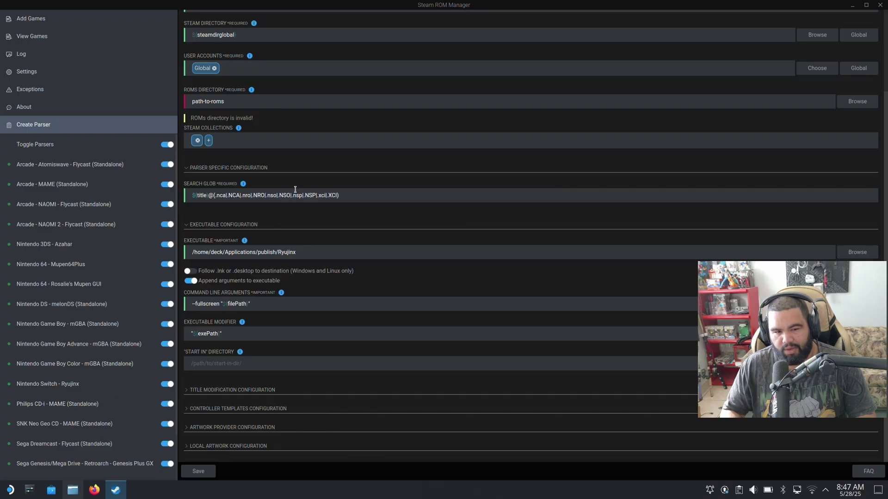
pyautogui.scroll(3, 265, 318)
pyautogui.scroll(-3, 265, 318)
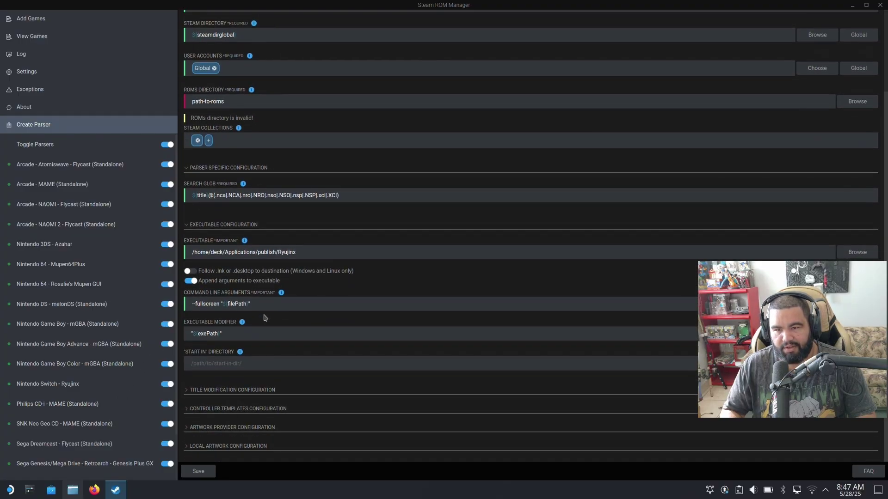
# Abandon the unsaved new parser, and parse the enabled parsers' games in Add Games
pyautogui.click(51, 130)
pyautogui.scroll(-1, 52, 249)
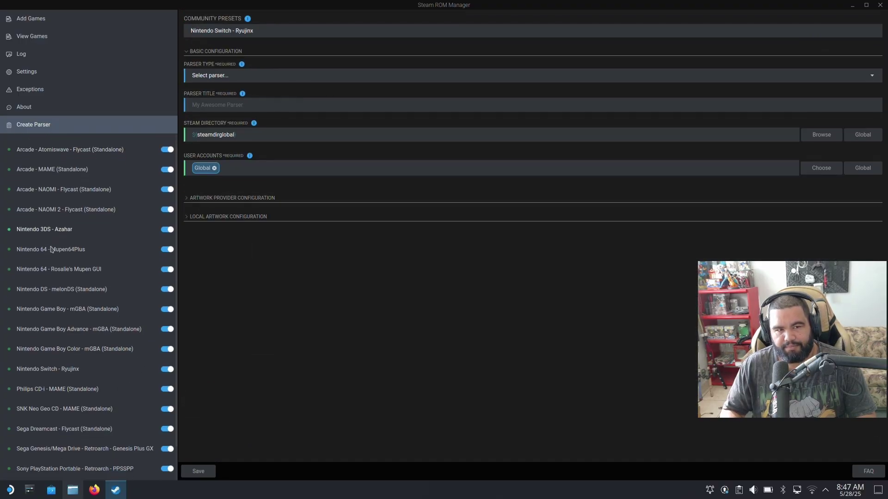
pyautogui.scroll(1, 52, 249)
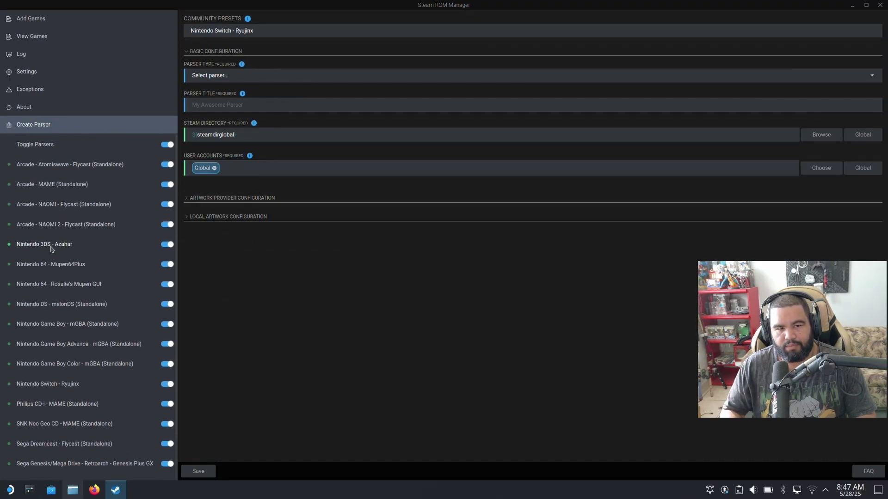
pyautogui.click(34, 19)
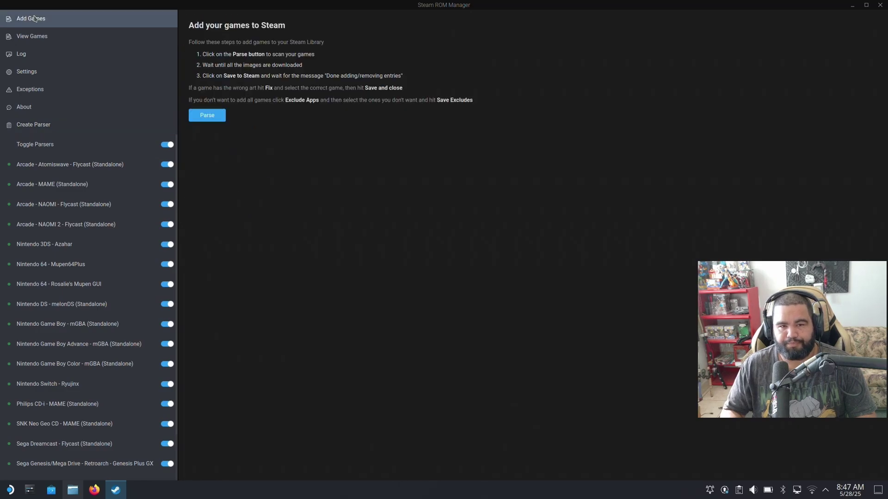
pyautogui.click(206, 116)
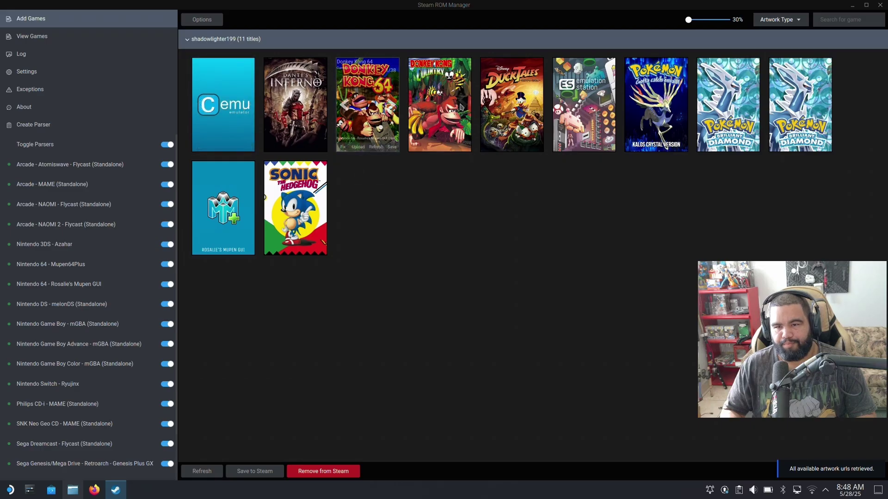
# Fix the match of the first Pokemon Brilliant Diamond entry by choosing Pokémon Brilliant Diamond from the SteamGridDB results, and save it
pyautogui.moveTo(731, 124)
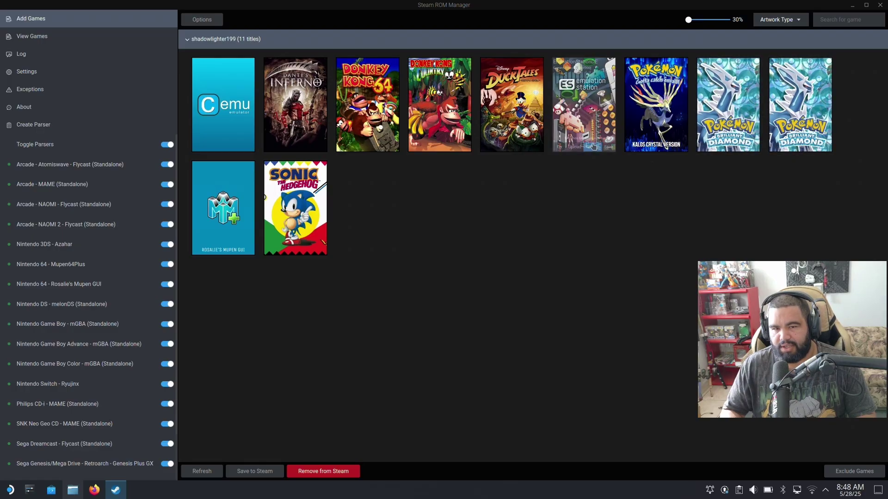
pyautogui.moveTo(302, 187)
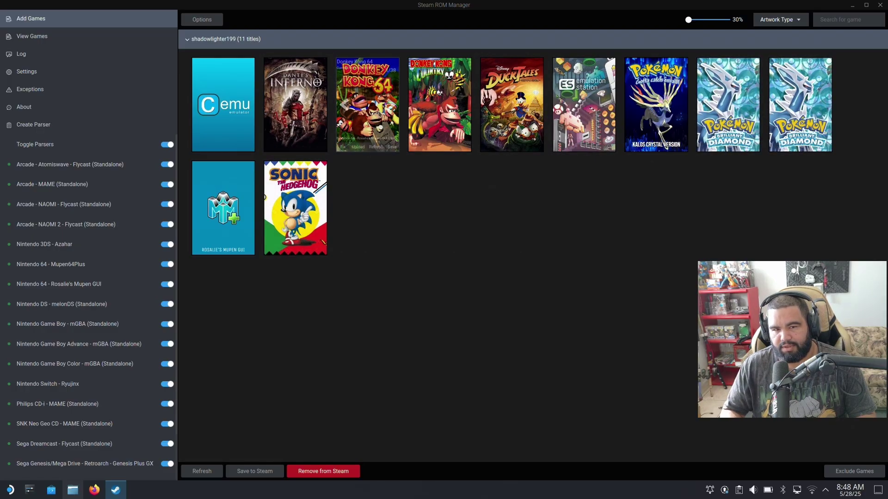
pyautogui.moveTo(656, 105)
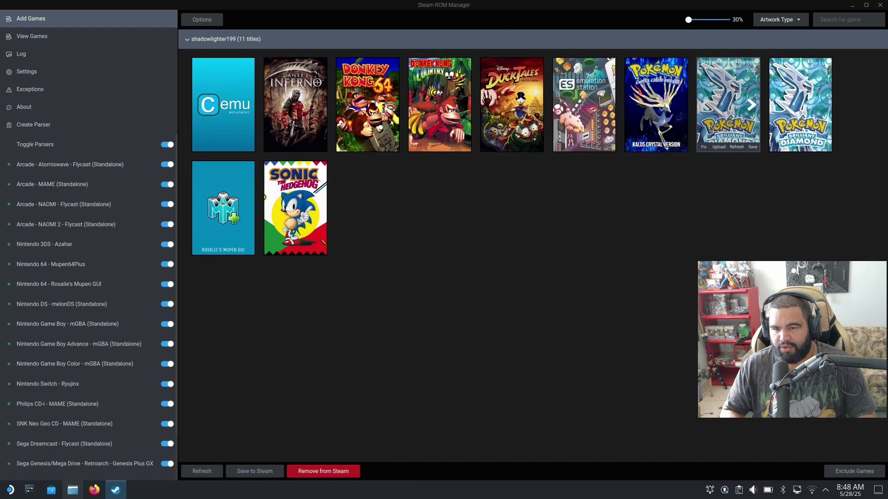
pyautogui.click(704, 147)
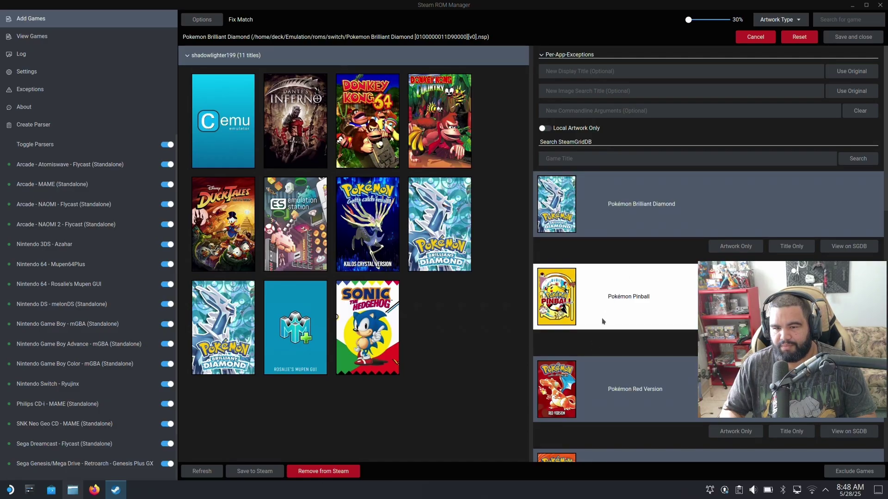
pyautogui.scroll(-10, 598, 328)
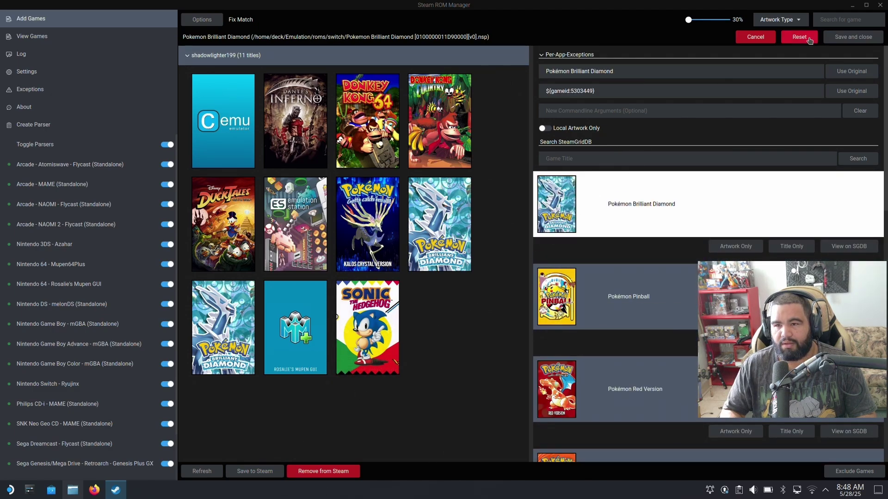
pyautogui.click(843, 38)
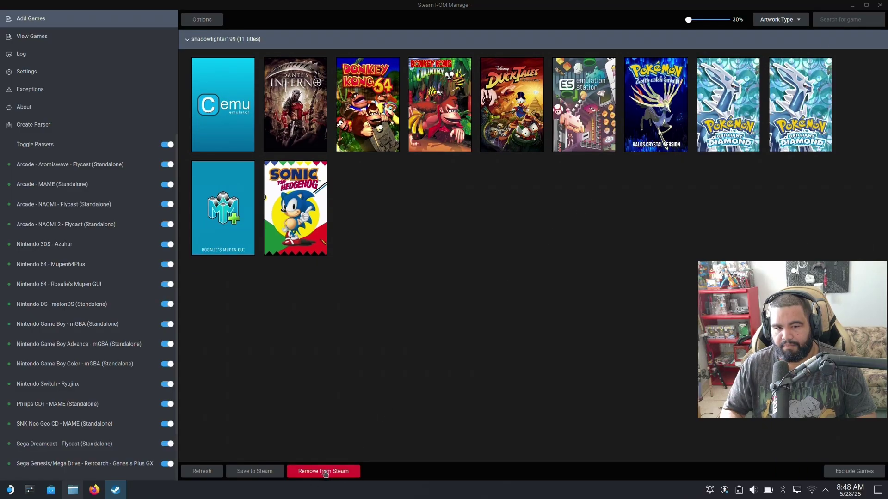
# Save the parsed games to Steam and close Steam ROM Manager
pyautogui.click(248, 476)
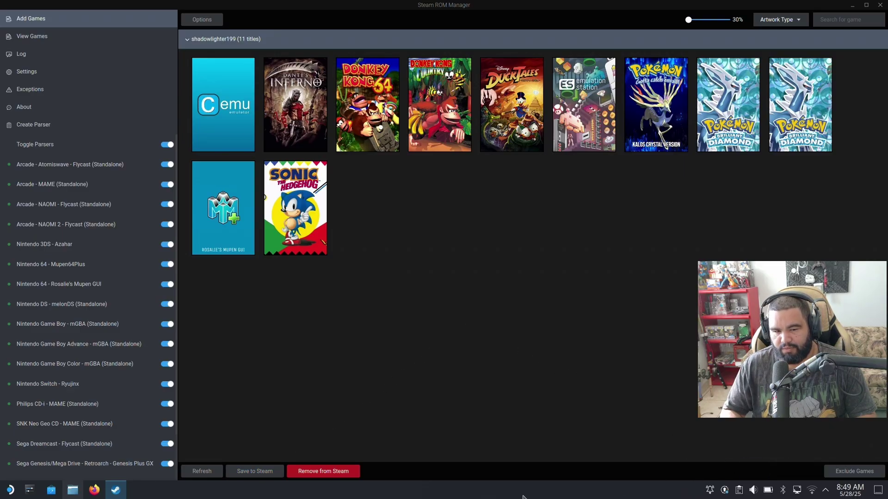
pyautogui.click(254, 471)
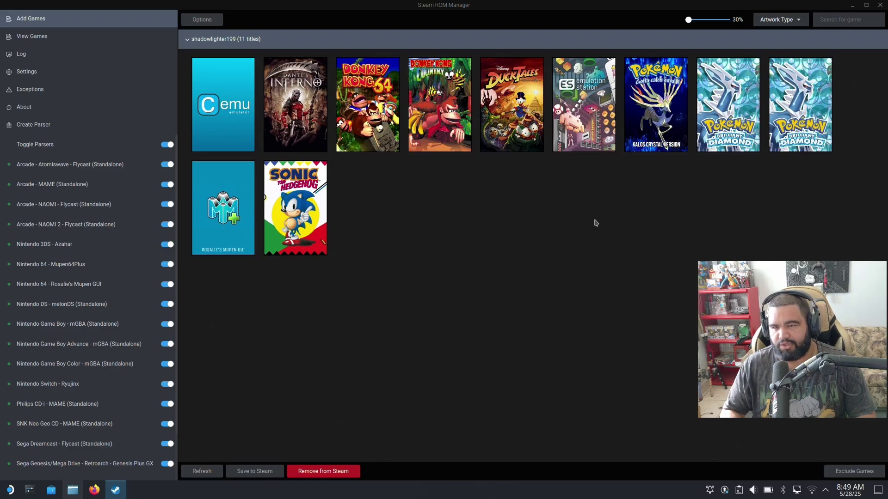
pyautogui.click(880, 5)
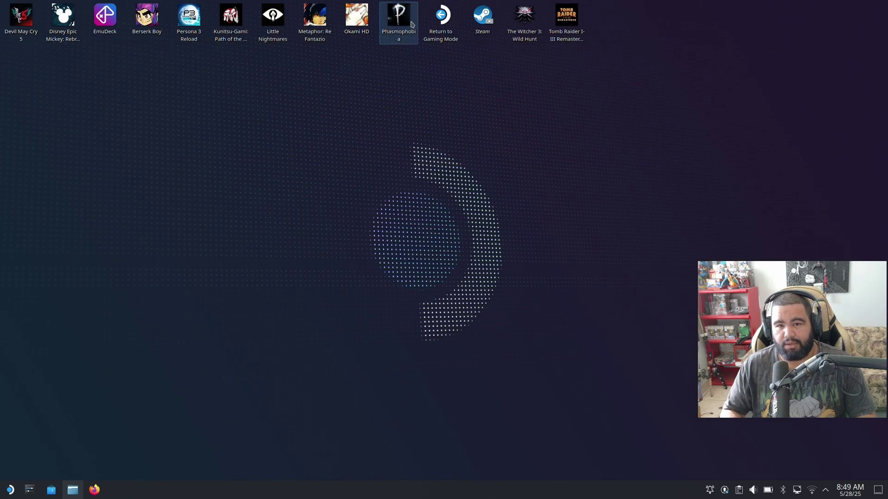
# Return to Gaming Mode and launch Pokémon Brilliant Diamond from its library page
pyautogui.click(437, 20)
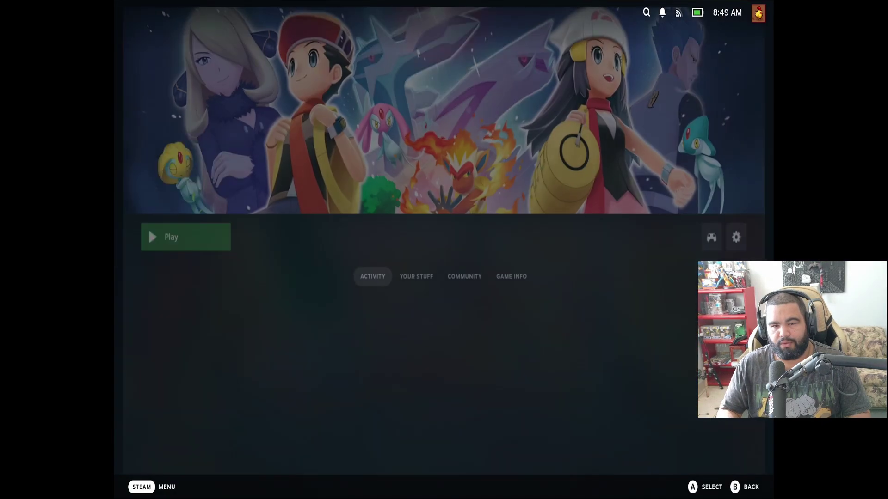
pyautogui.press('Return')
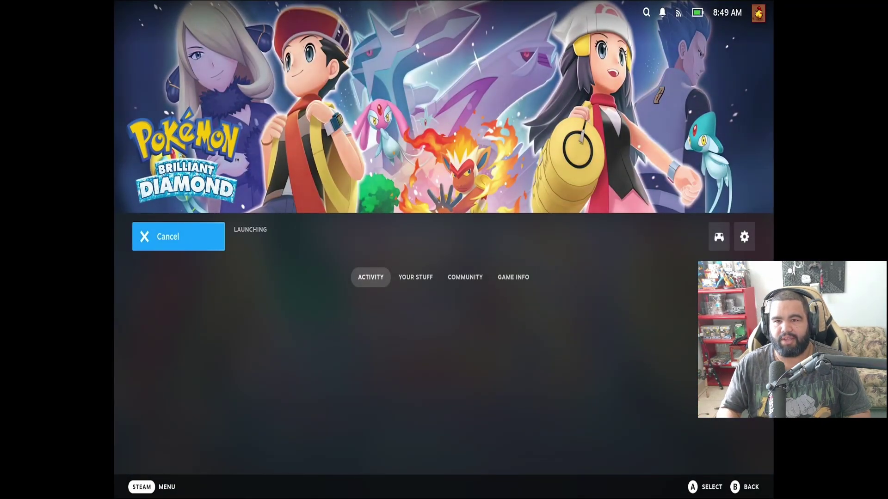